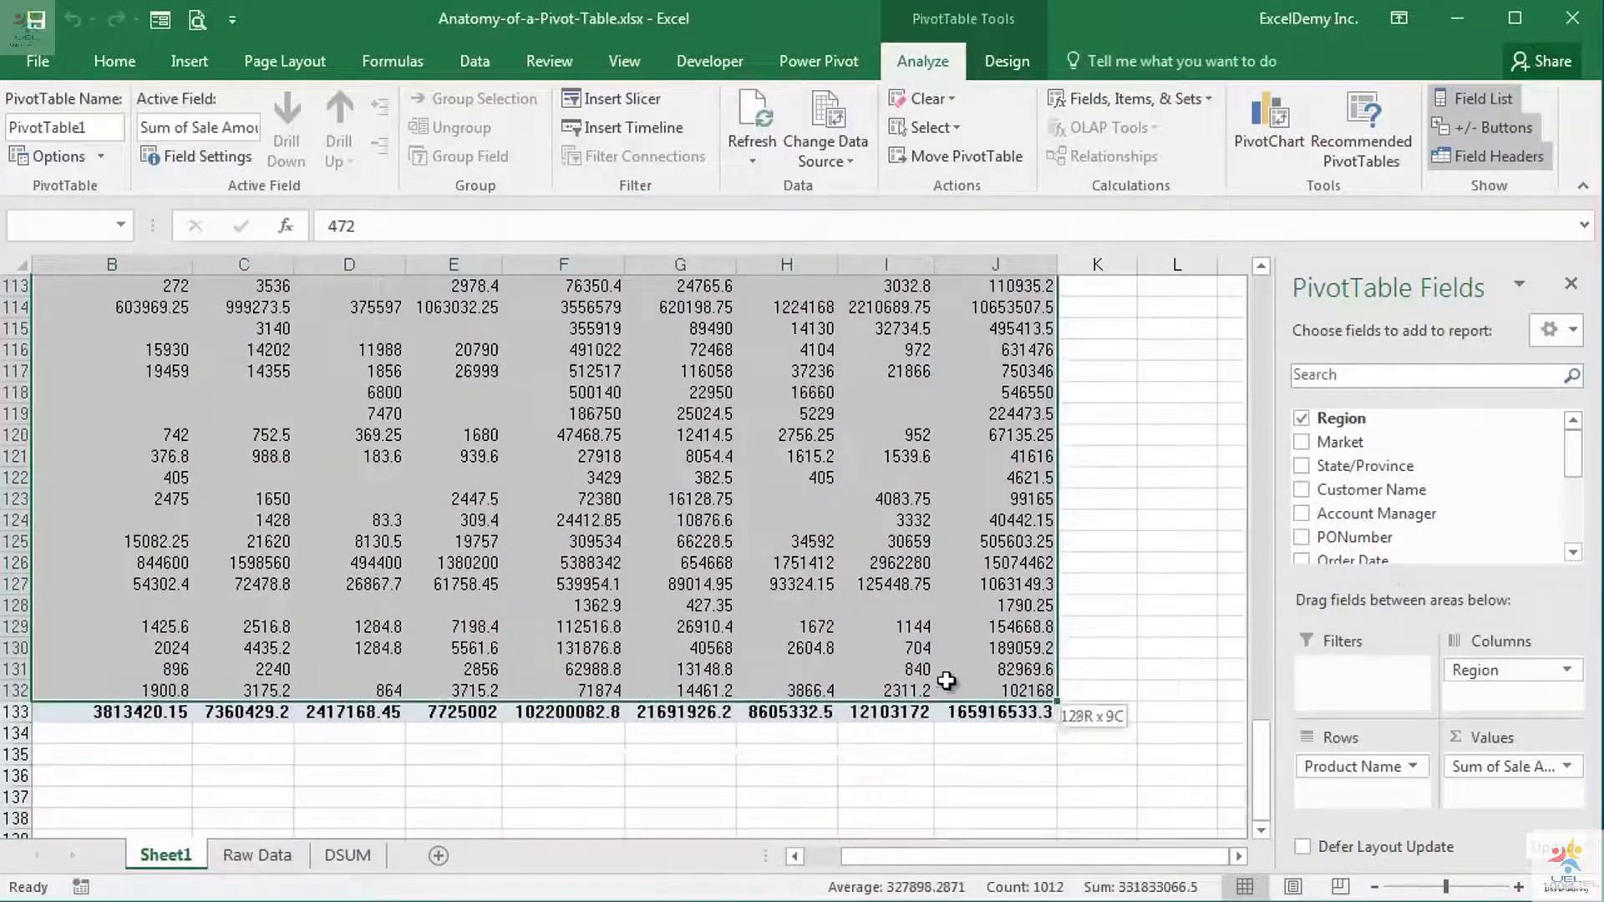
Step: Examine the pivot table's value area, product row labels and region column headings
drag(986, 855, 875, 865)
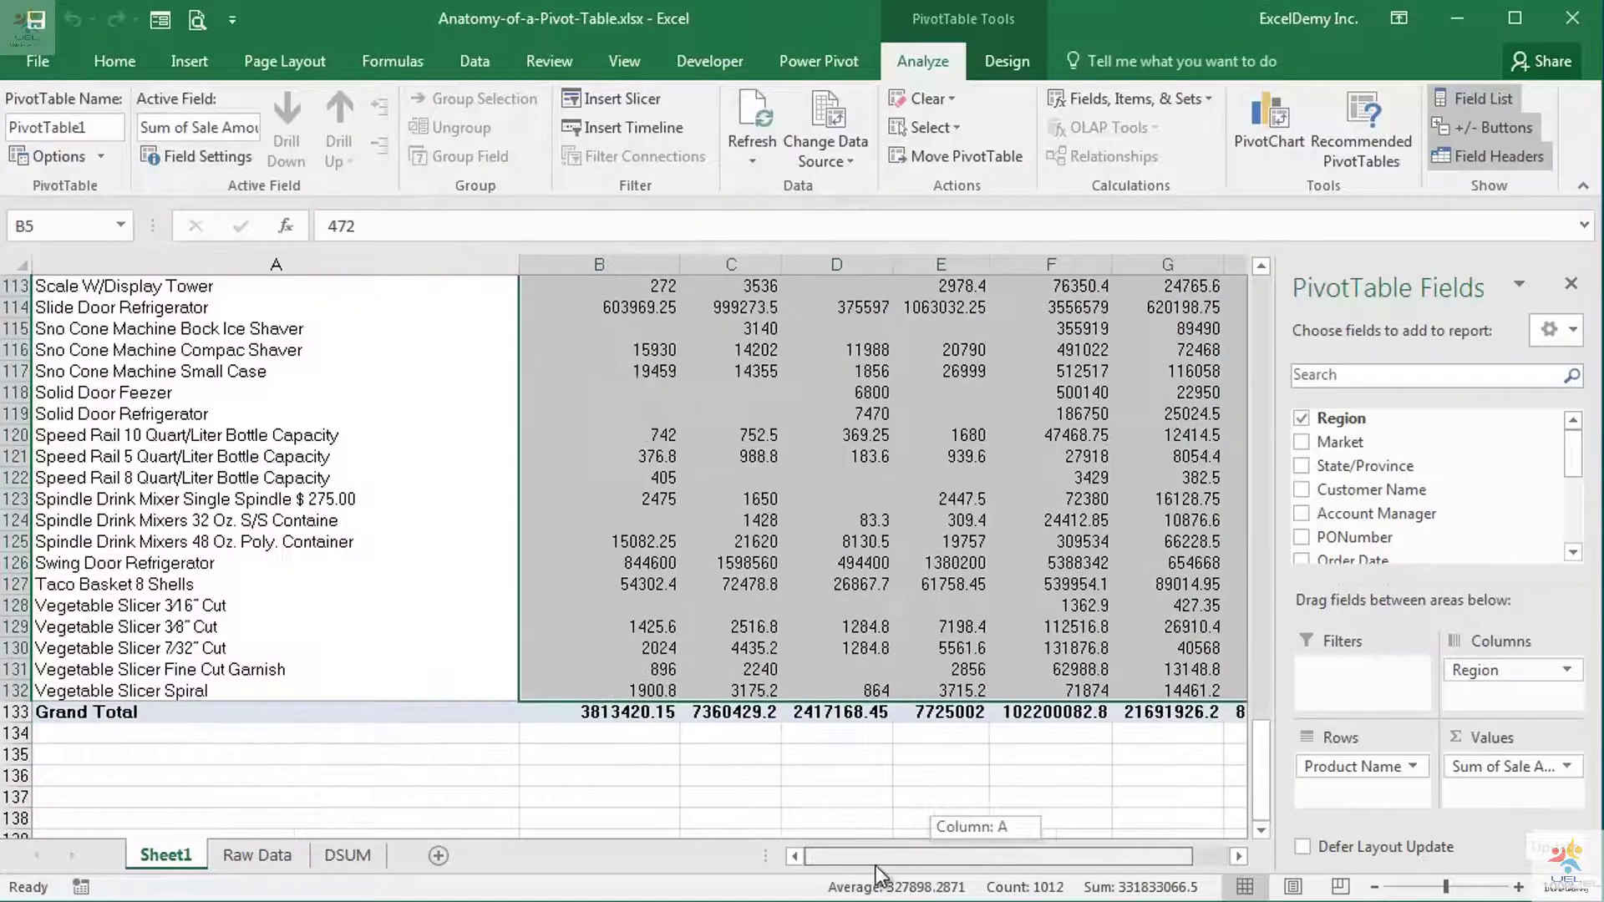
drag(1261, 783, 1262, 323)
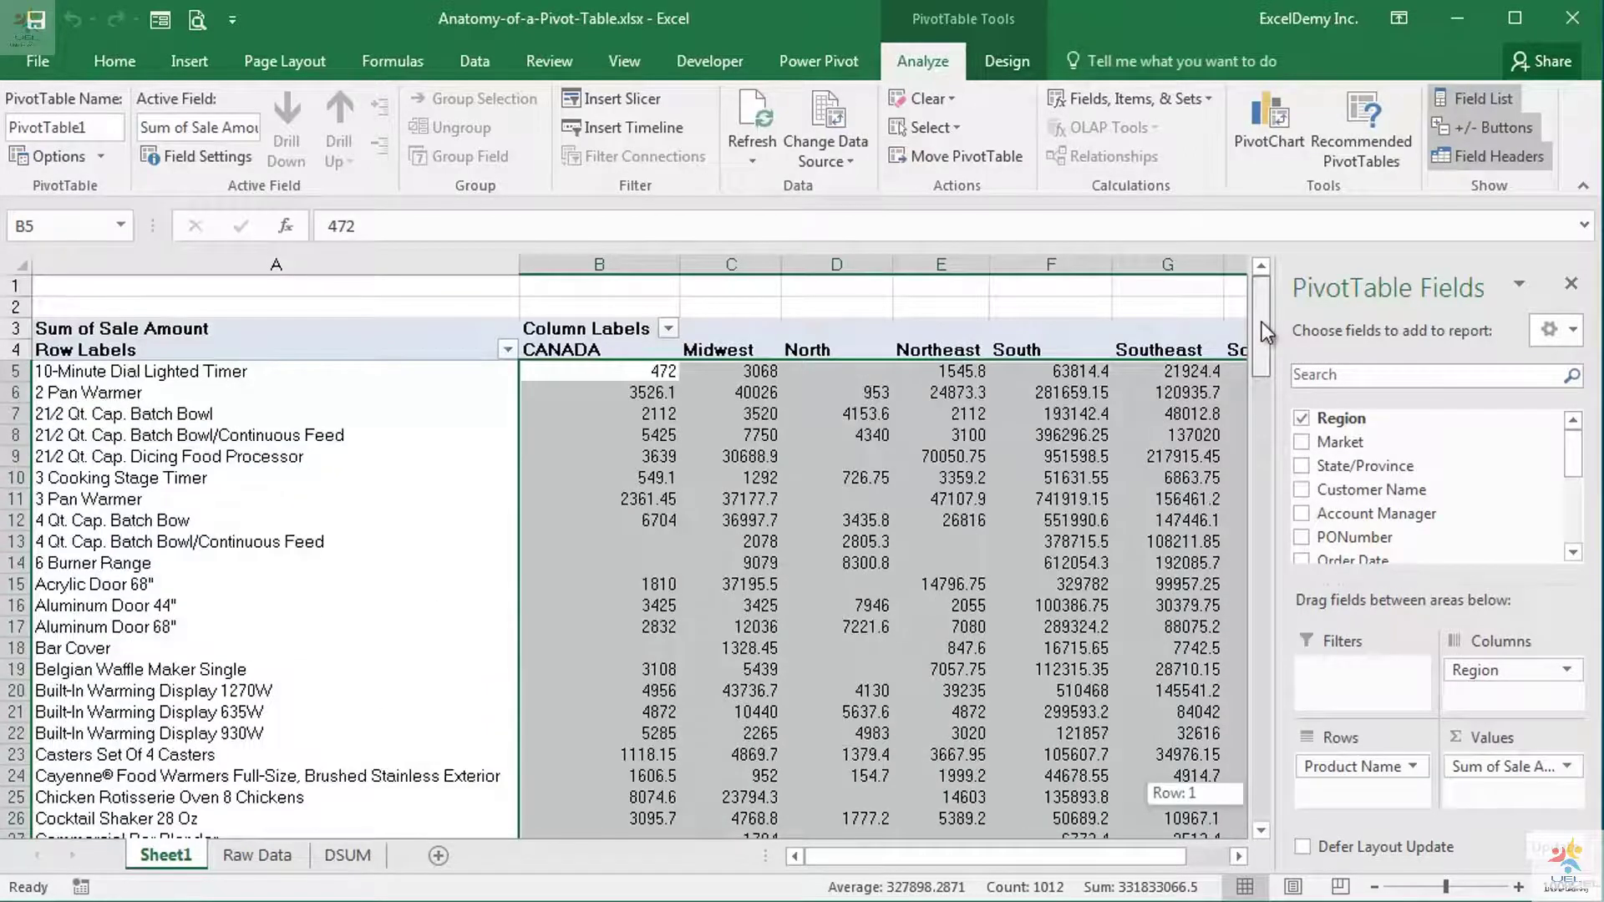
drag(1261, 323, 1261, 322)
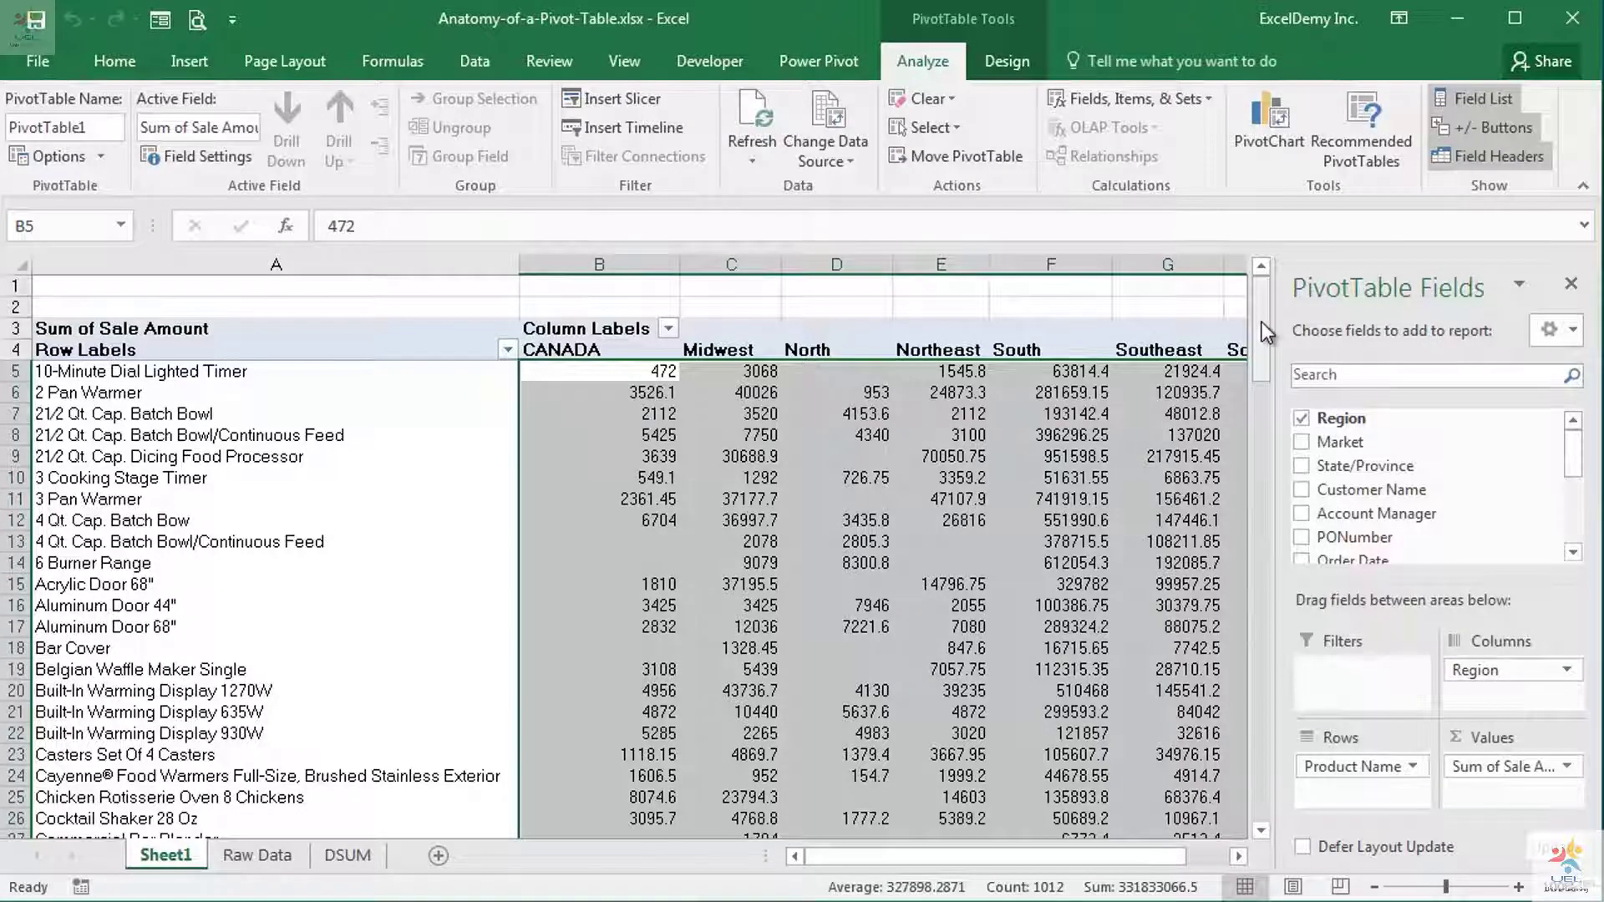
click(223, 375)
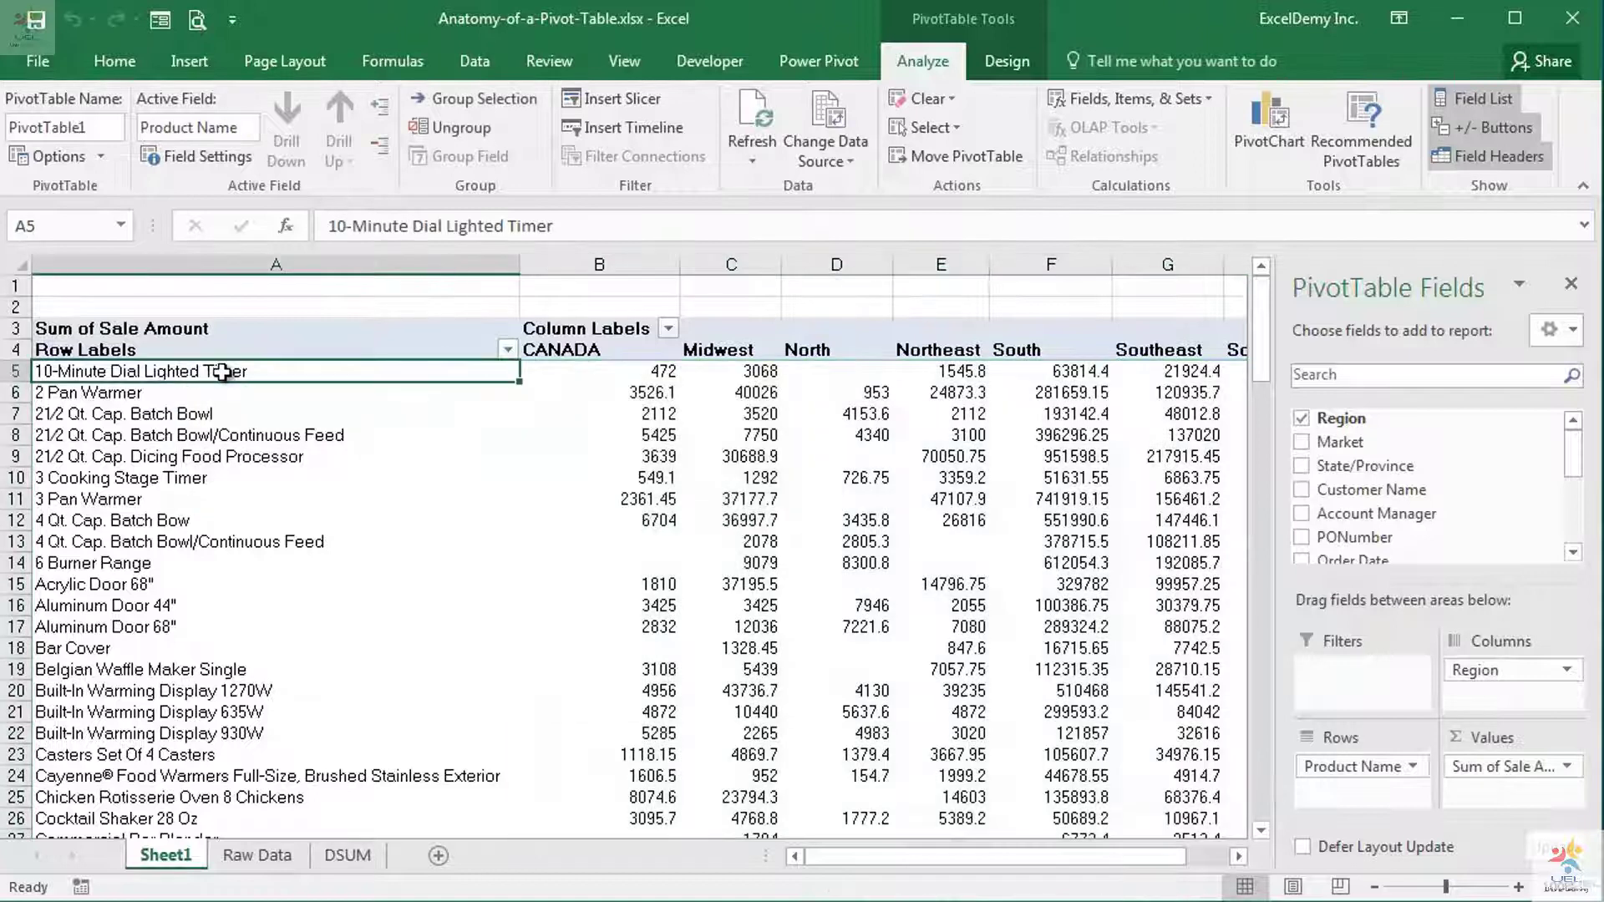
click(570, 351)
drag(714, 351, 1170, 349)
click(629, 478)
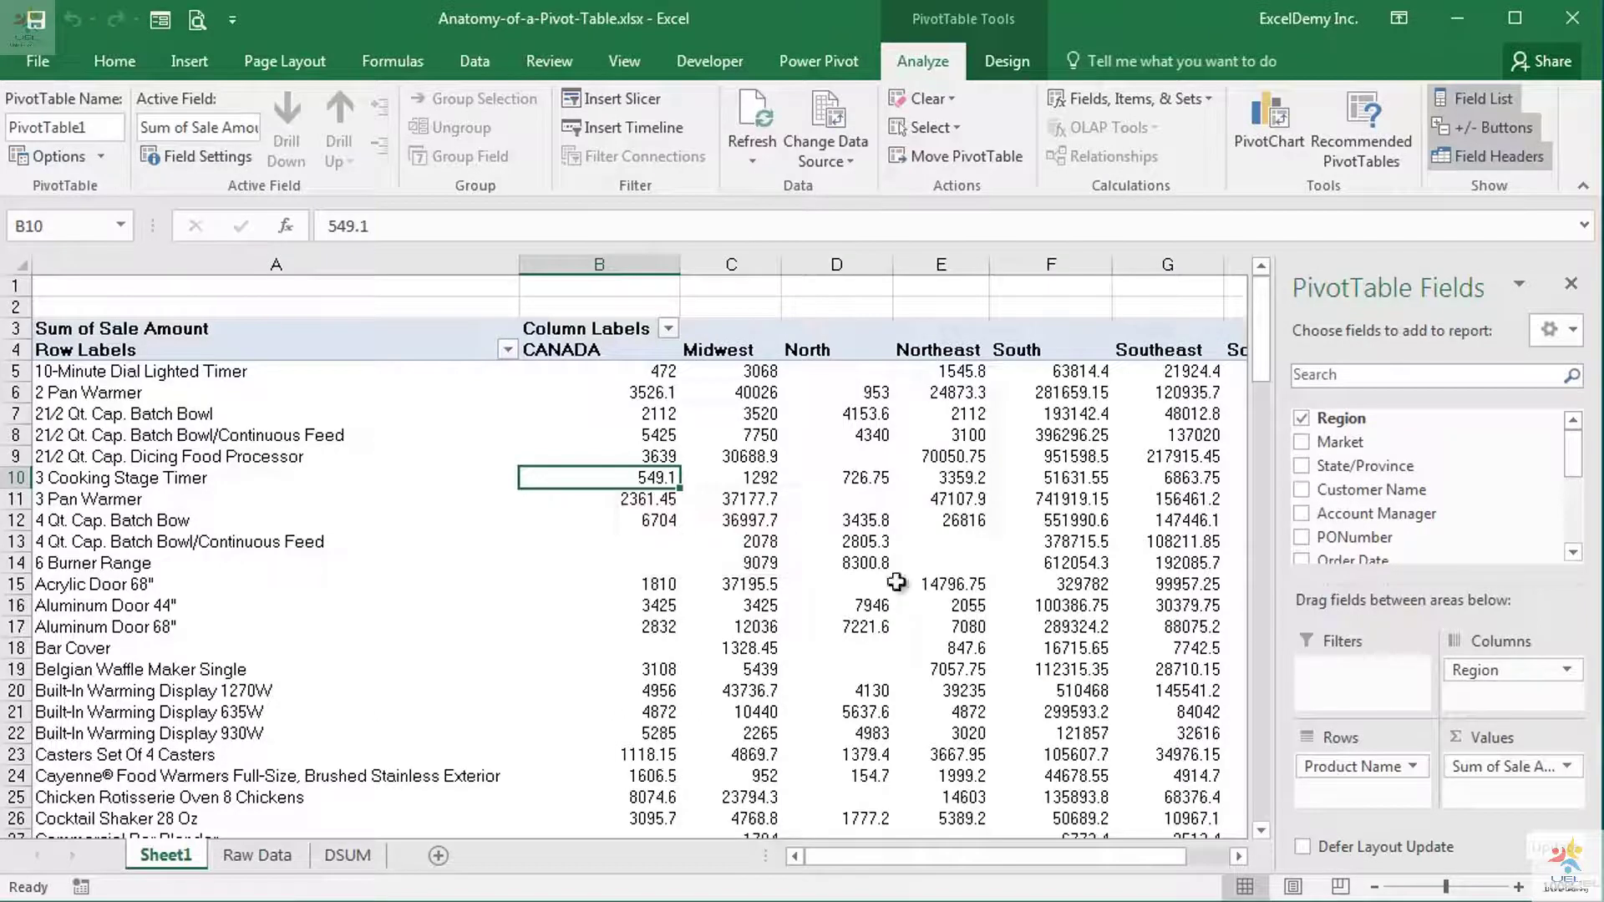
Step: Add Sale Amount to the pivot table's values a second time and summarize that copy by Max
drag(1587, 470, 1586, 535)
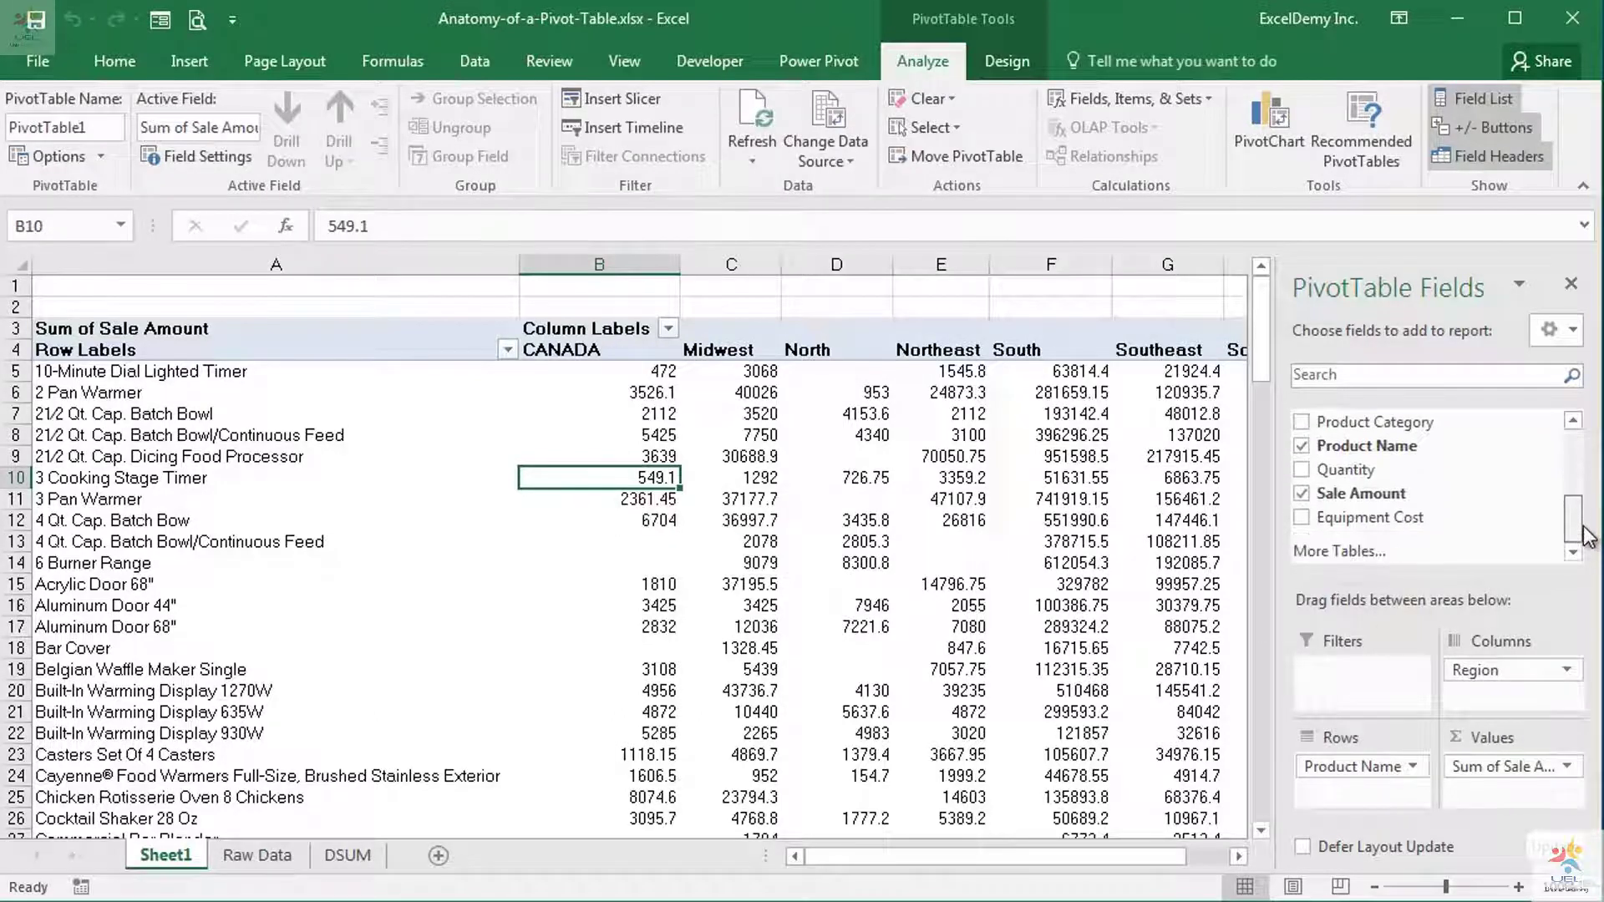
drag(1380, 497, 1495, 794)
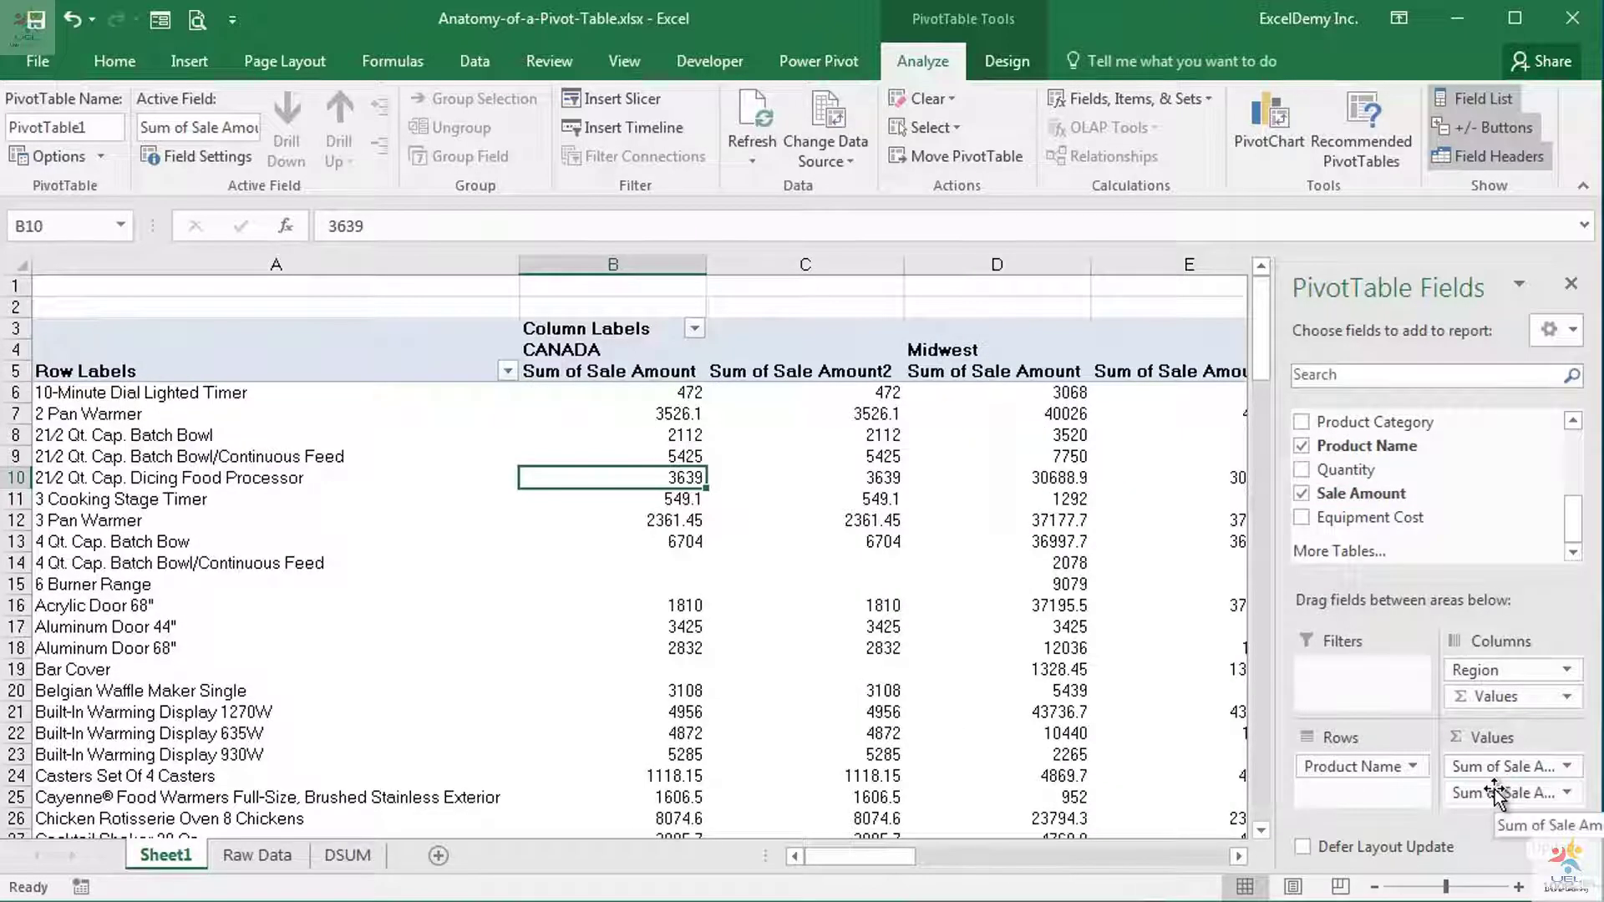
click(1567, 792)
click(1527, 765)
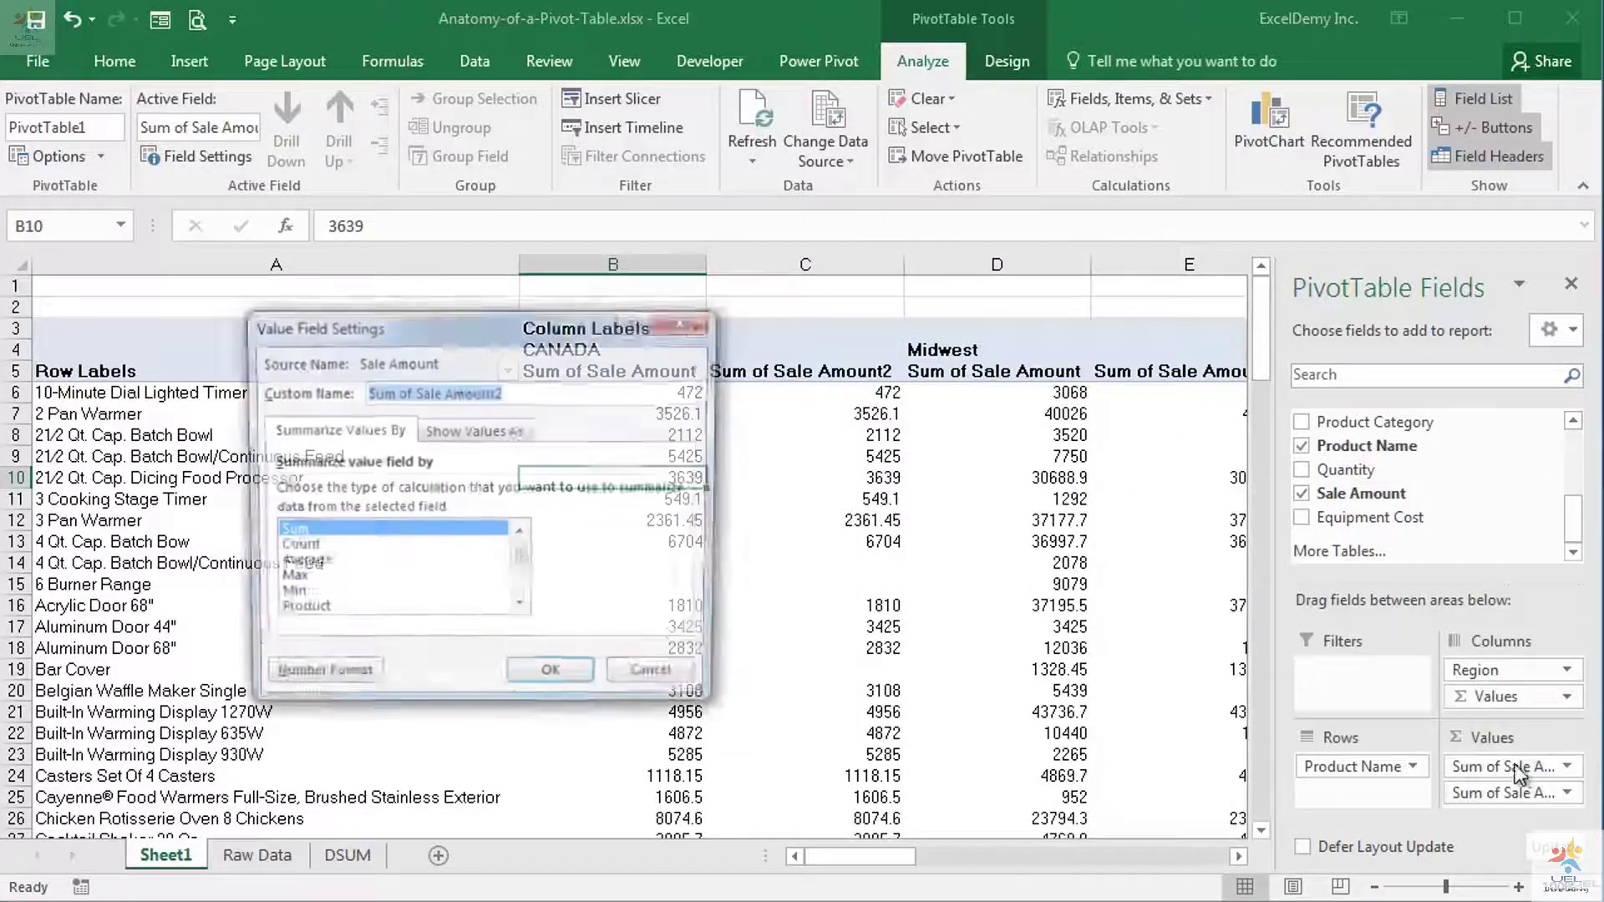
click(284, 582)
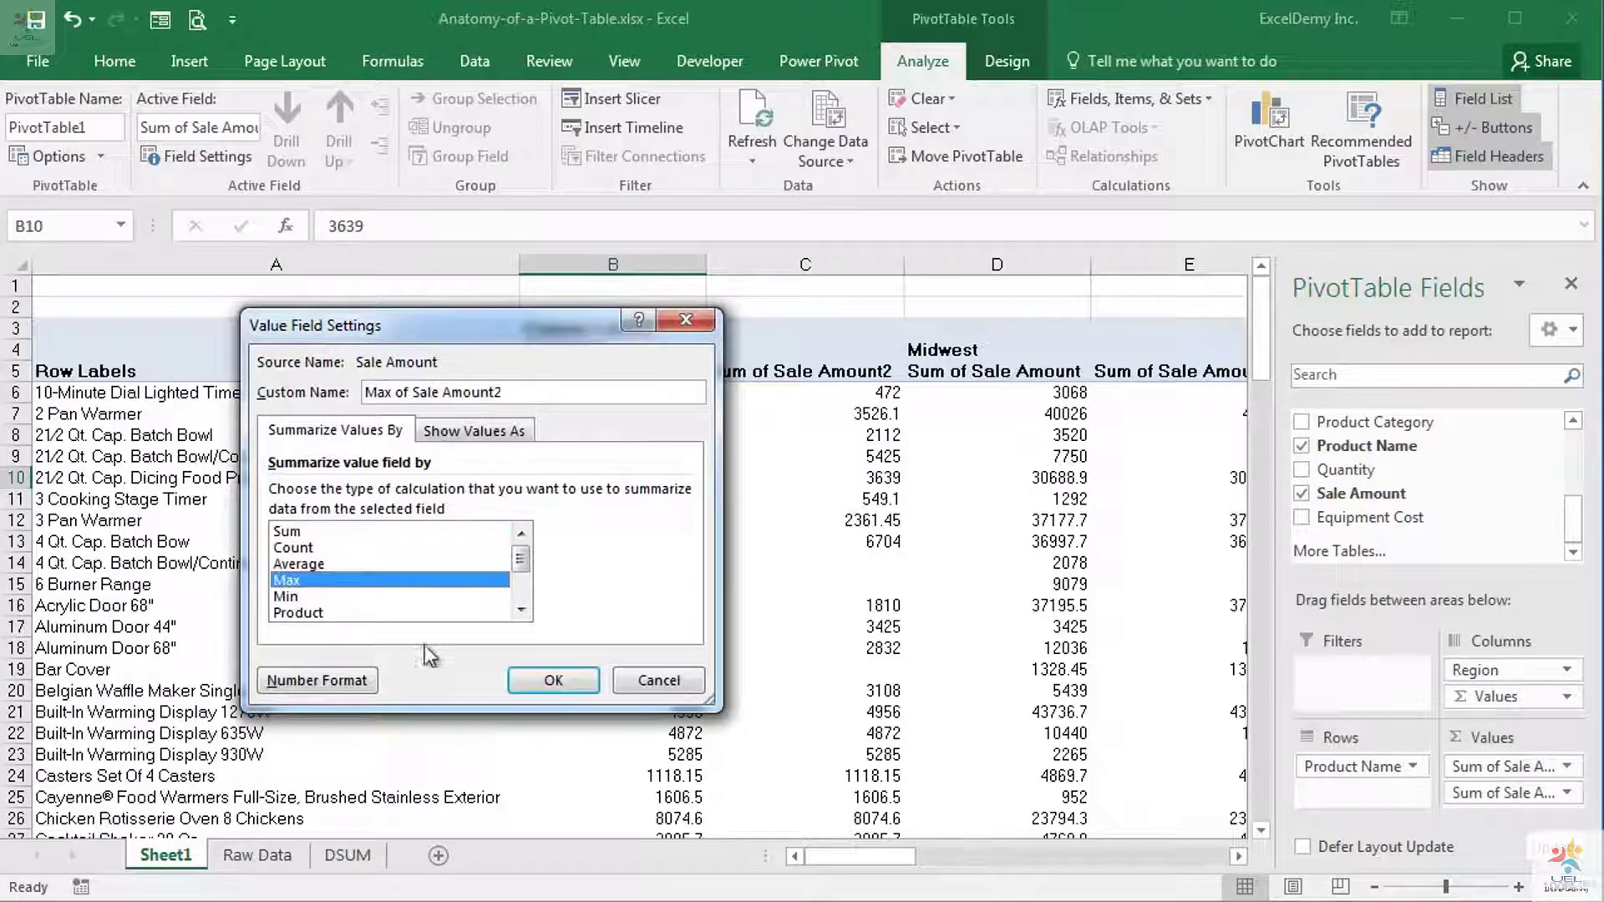
click(553, 681)
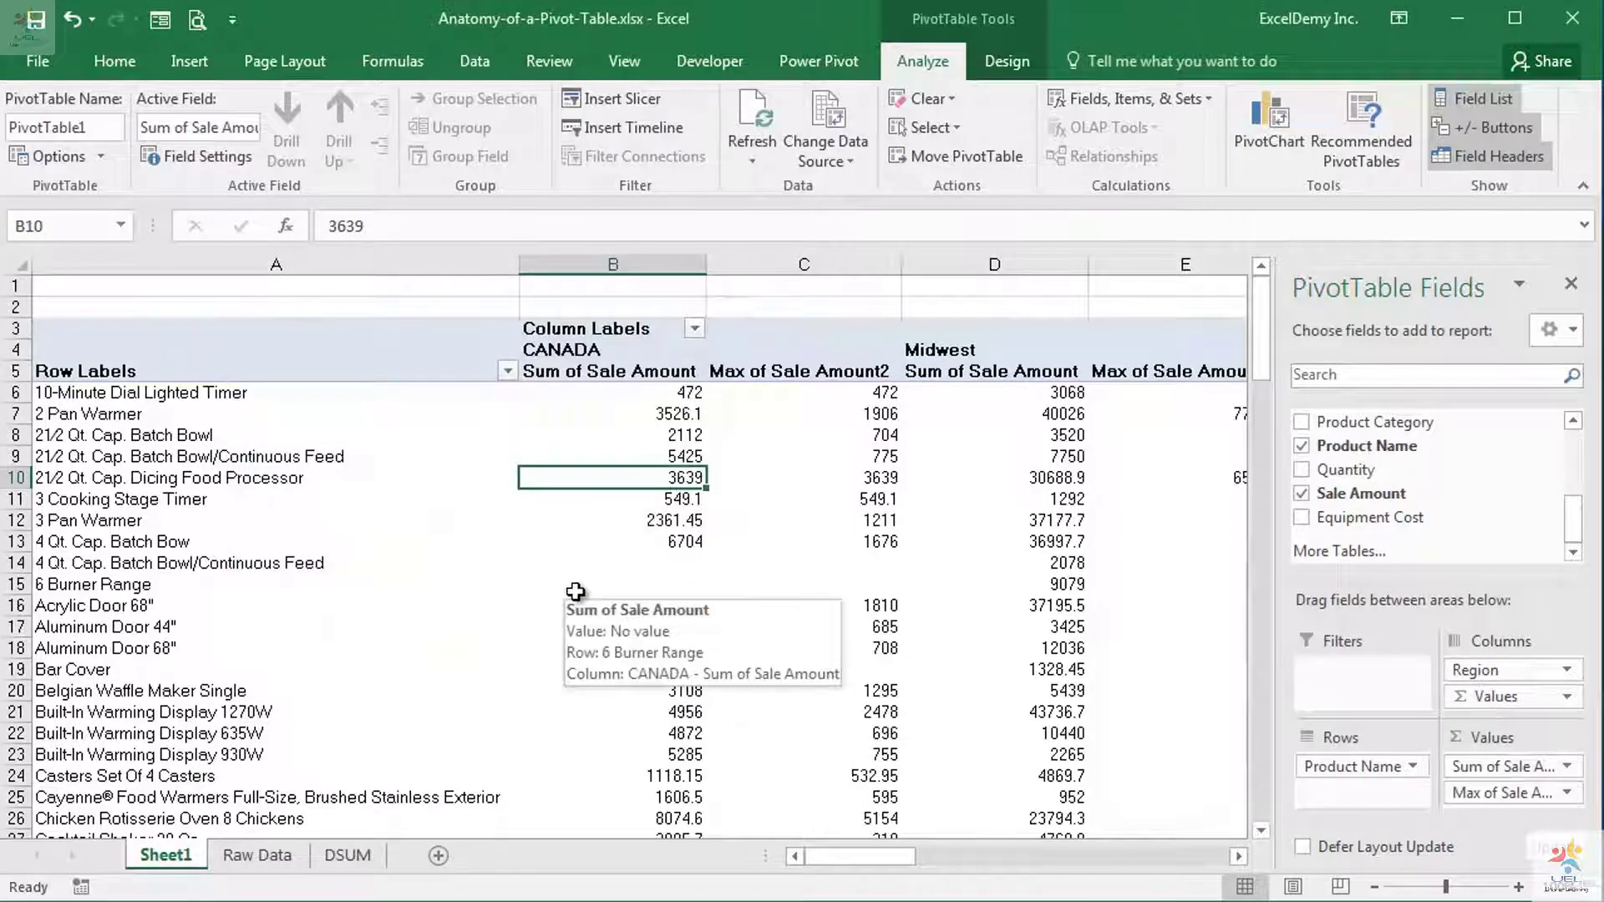
Step: Compare the CANADA sum and maximum sale amounts for 10-Minute Dial Lighted Timer and 2 Pan Warmer
click(179, 398)
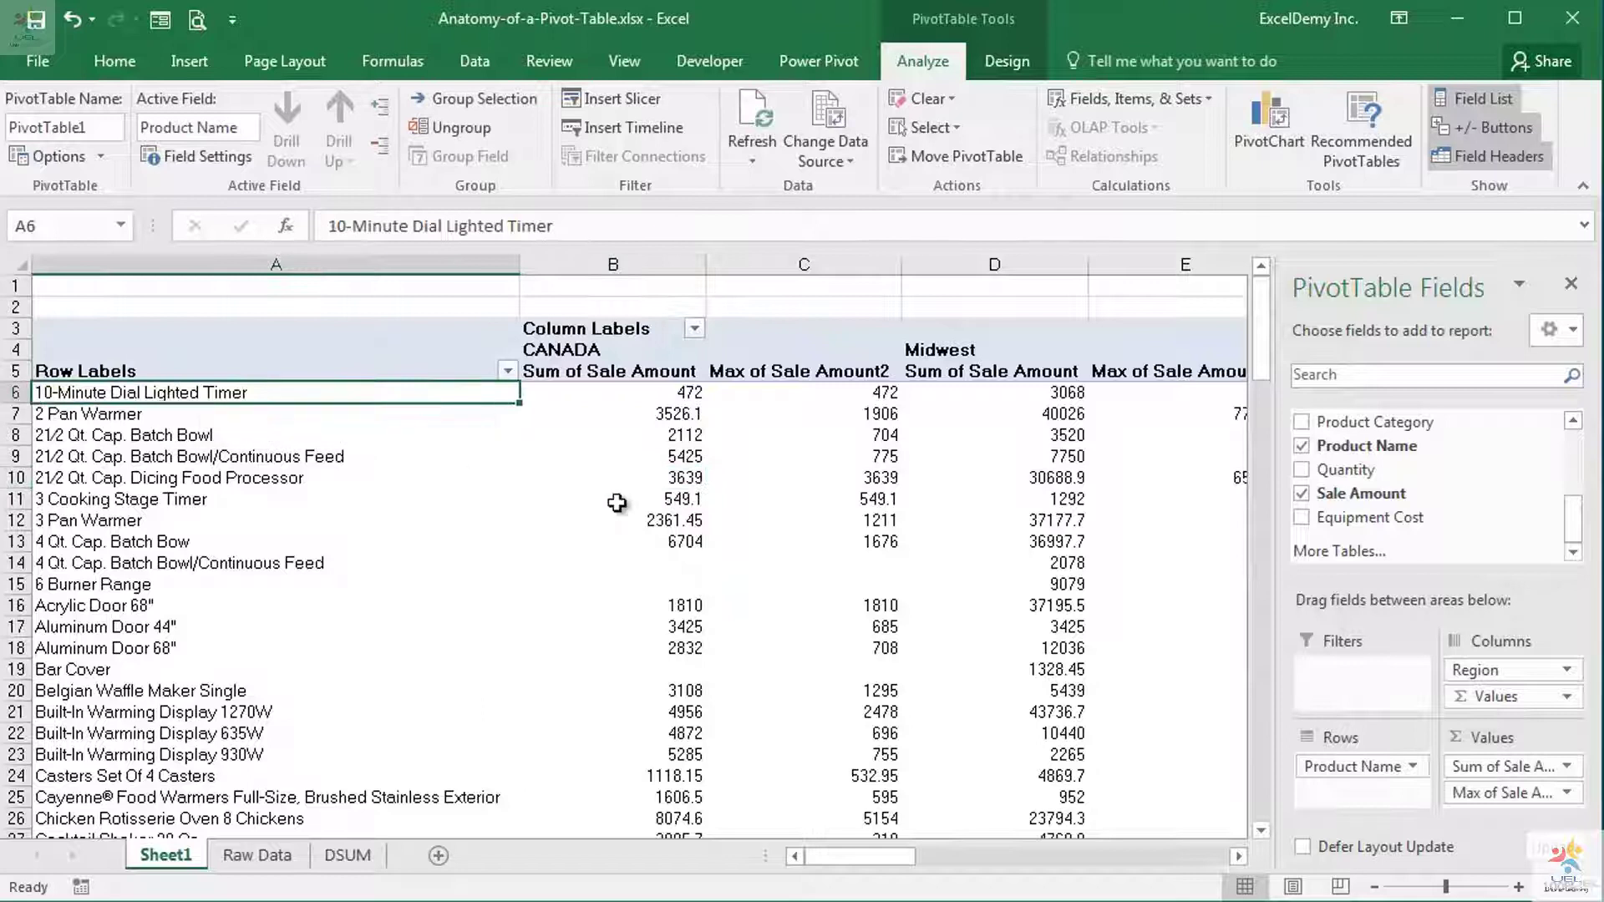
click(635, 402)
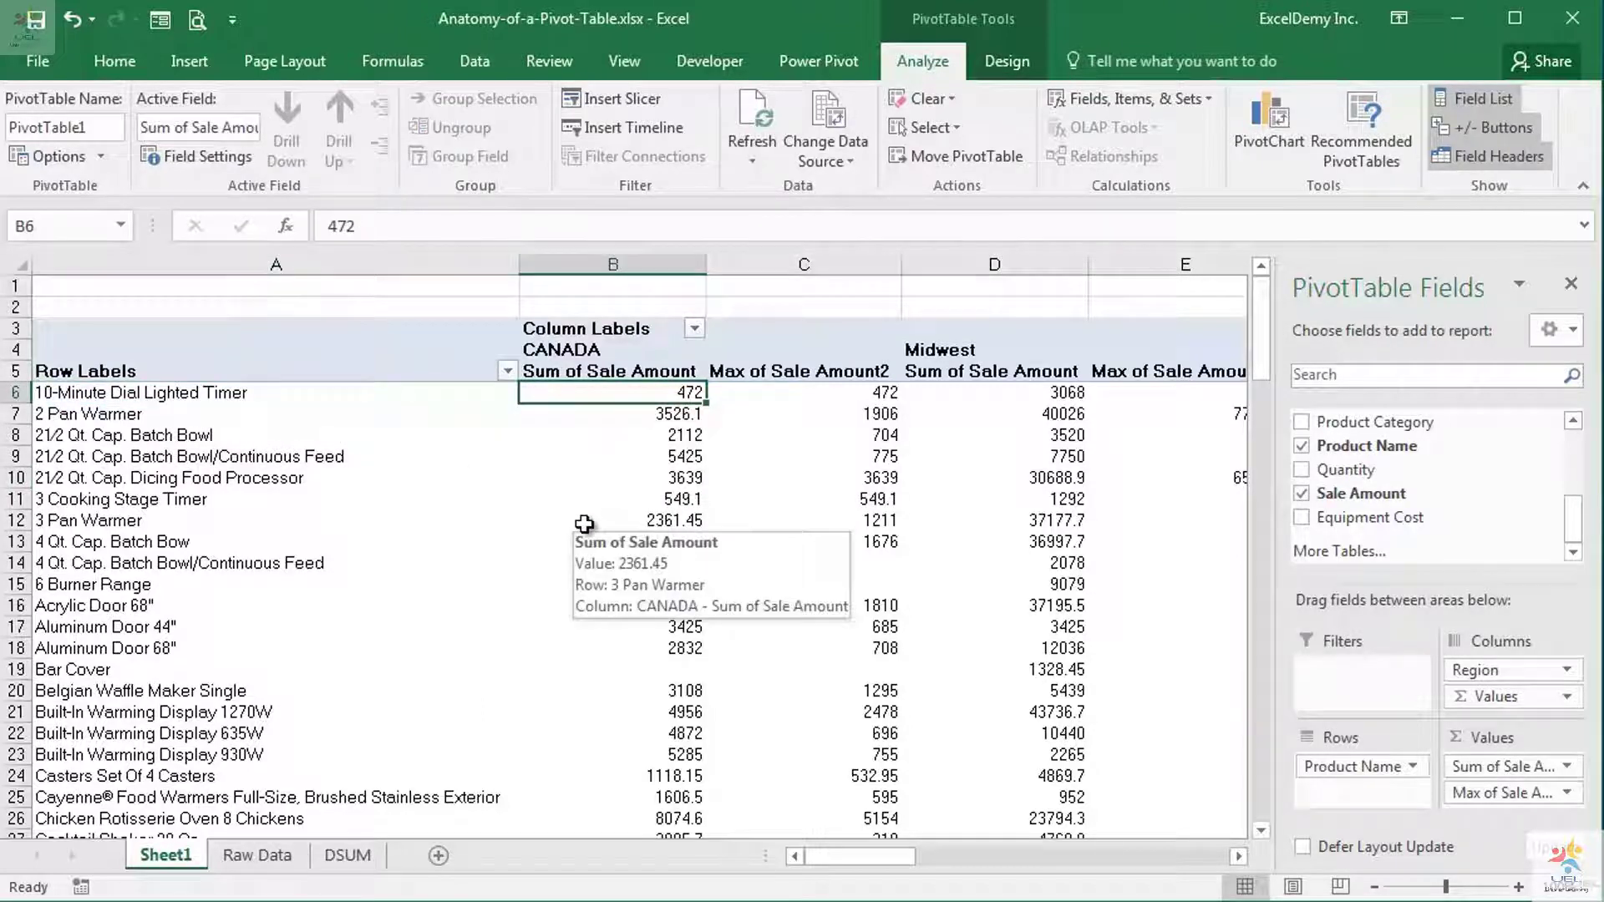
click(768, 394)
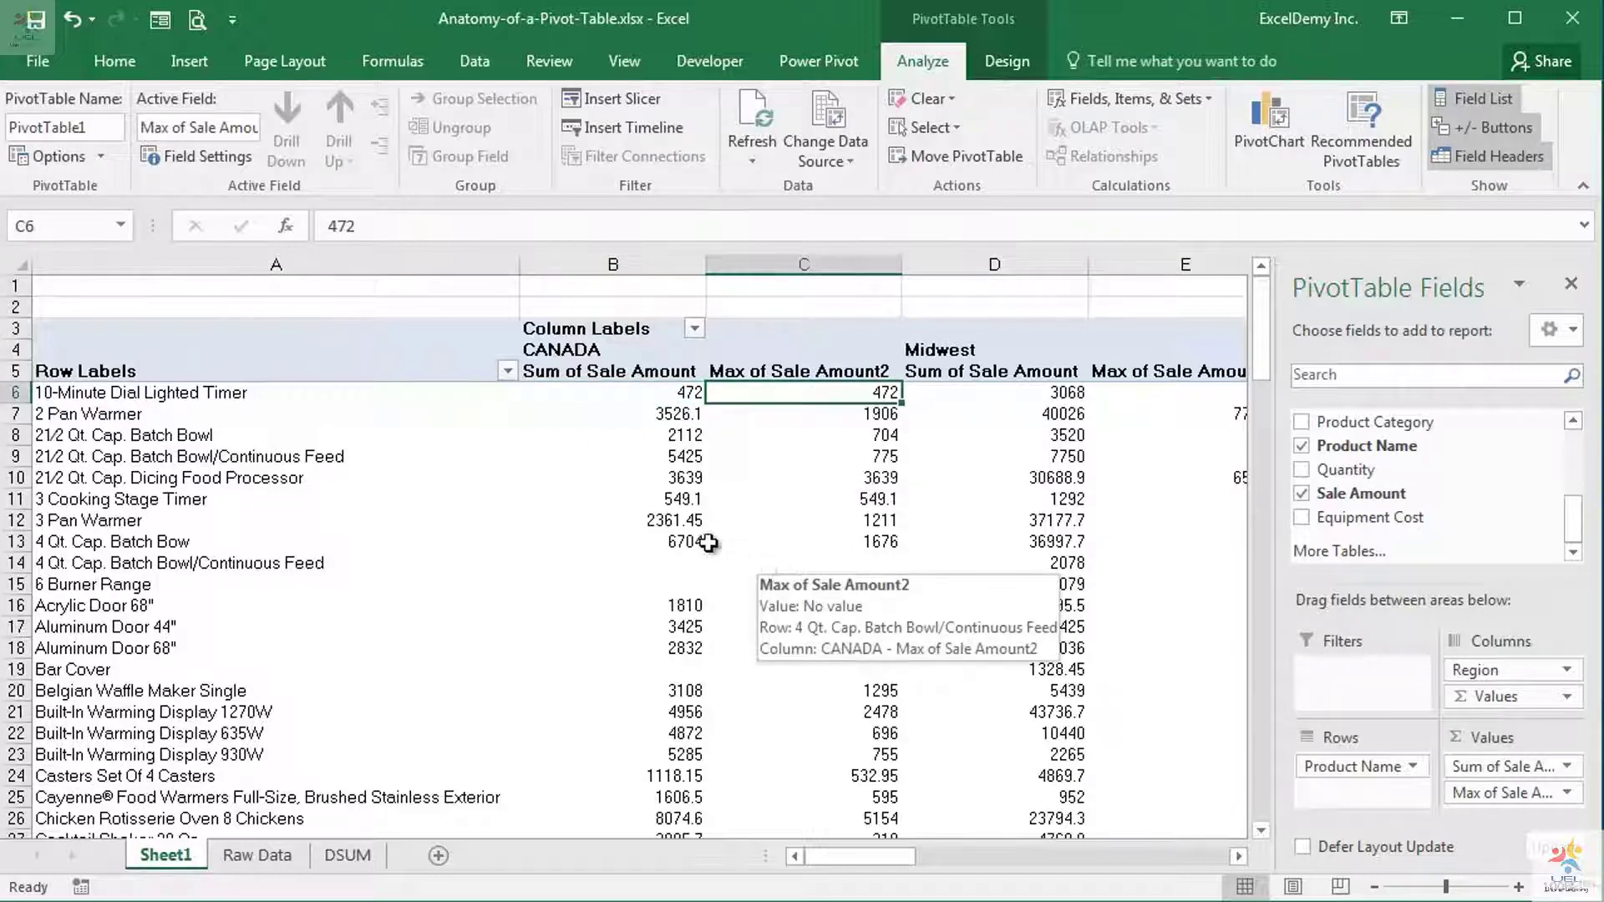
click(155, 405)
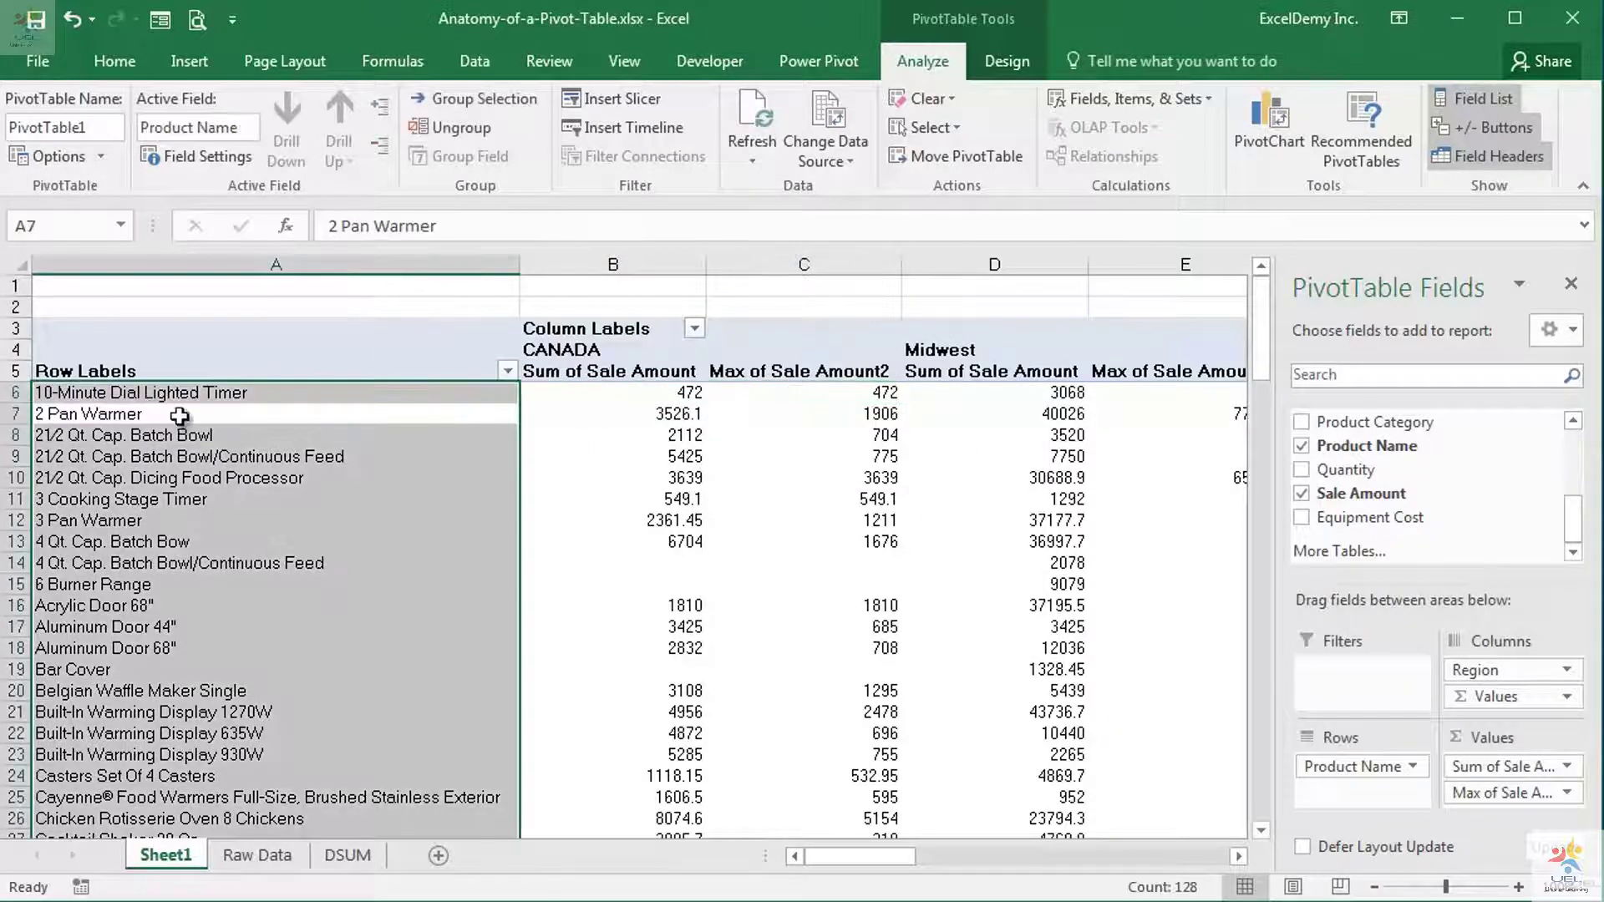
click(181, 418)
click(616, 420)
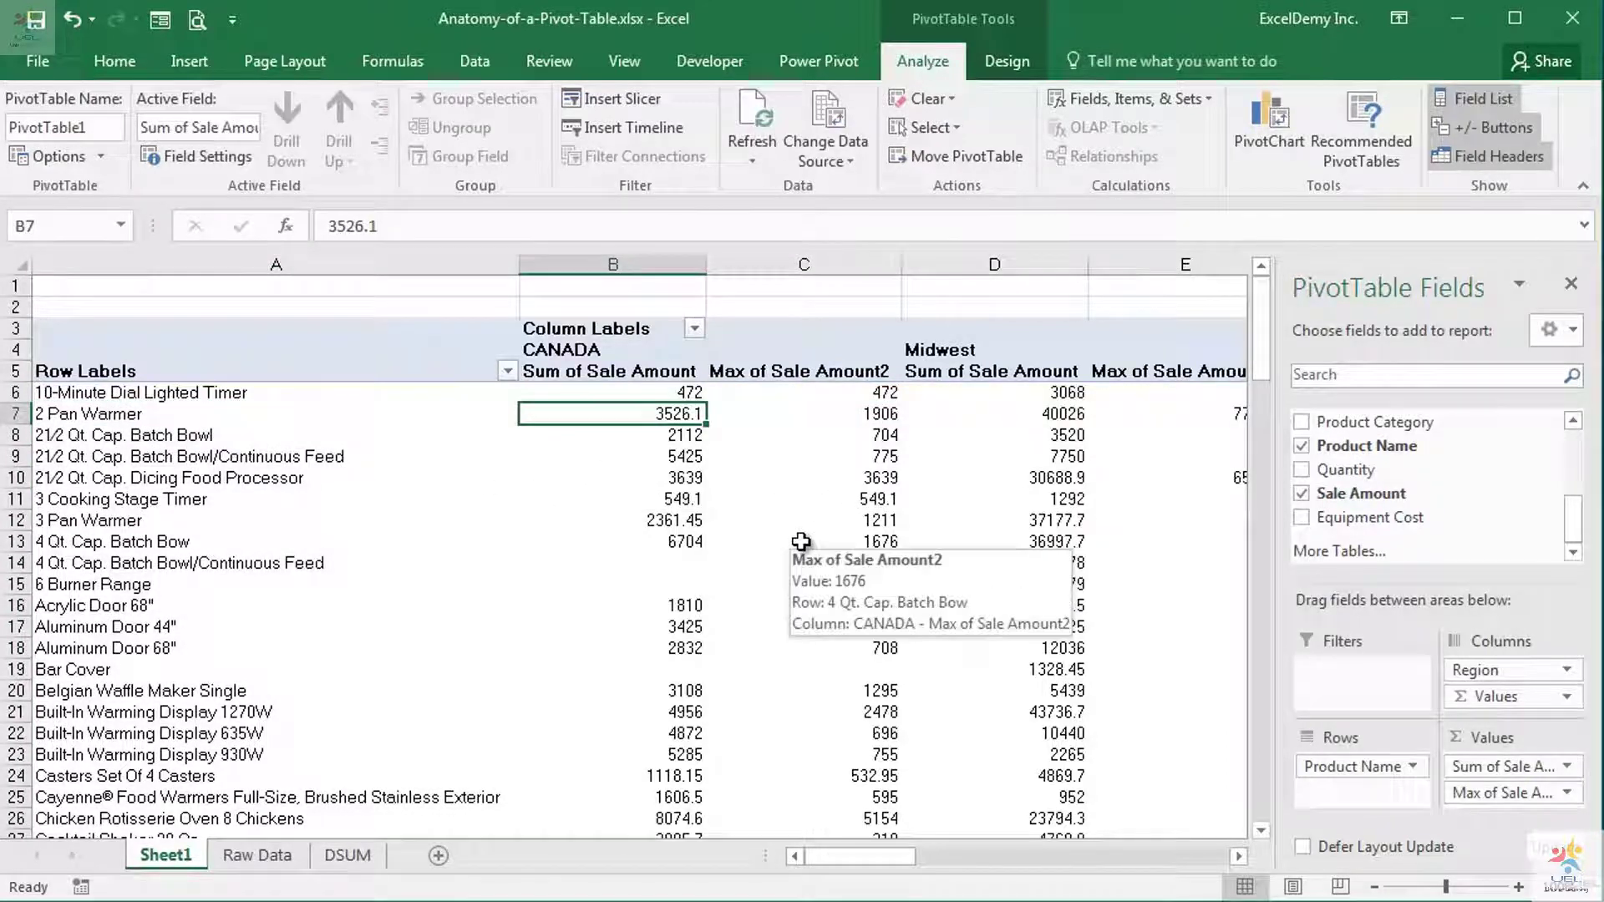
click(799, 415)
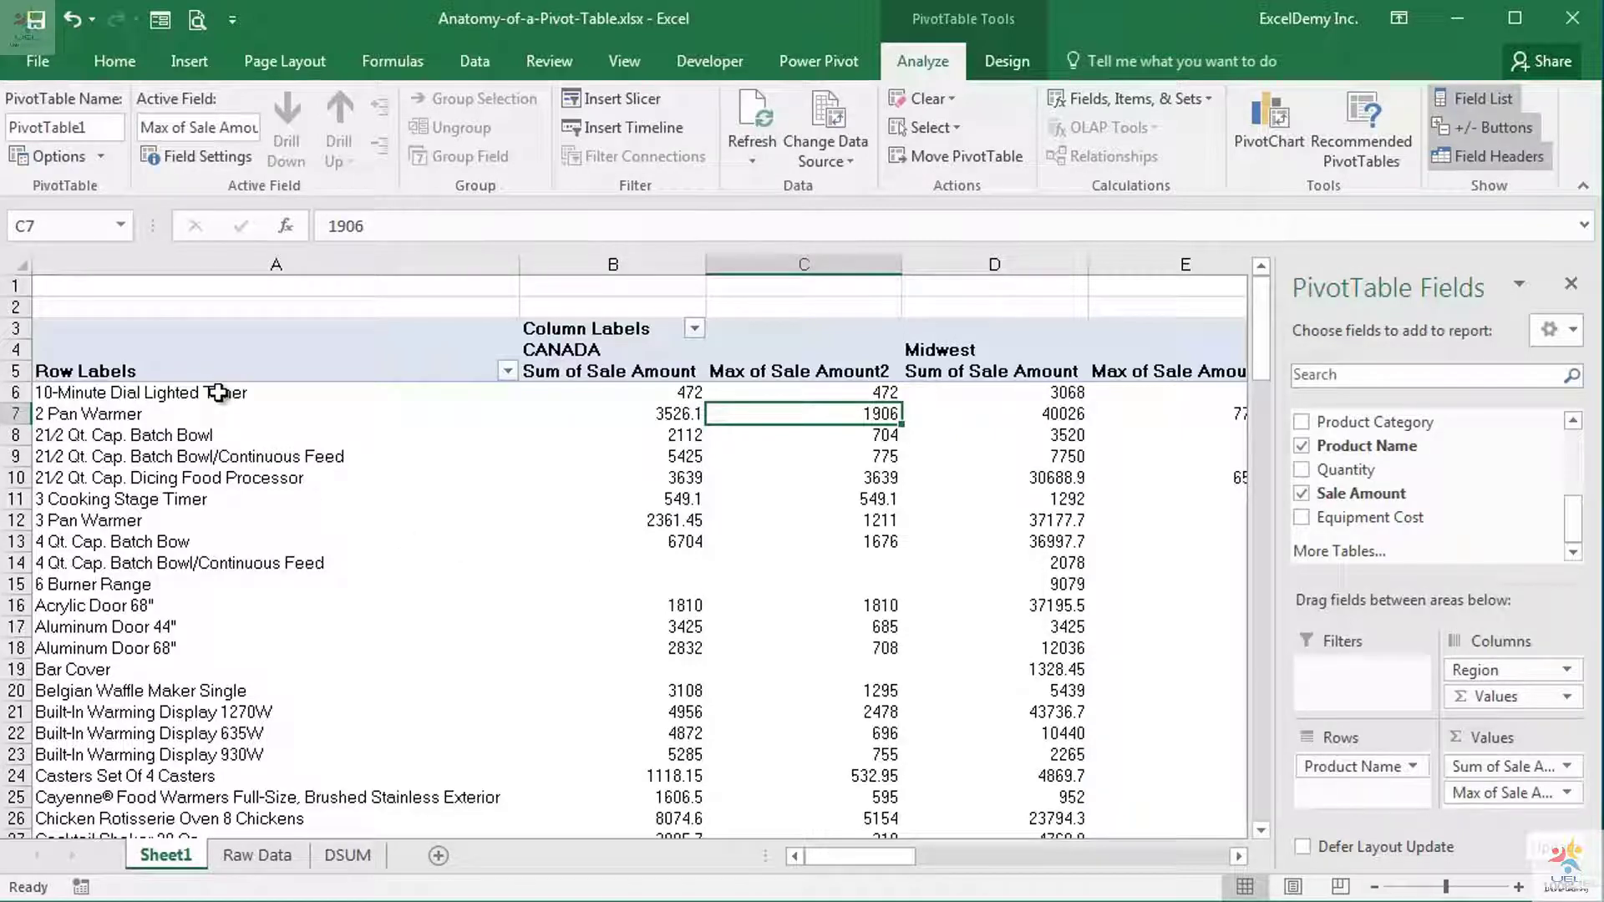
Step: Examine the full list of product names in the pivot table's row labels, down to the Grand Total
drag(220, 398, 195, 754)
scroll(195, 755, up, 8)
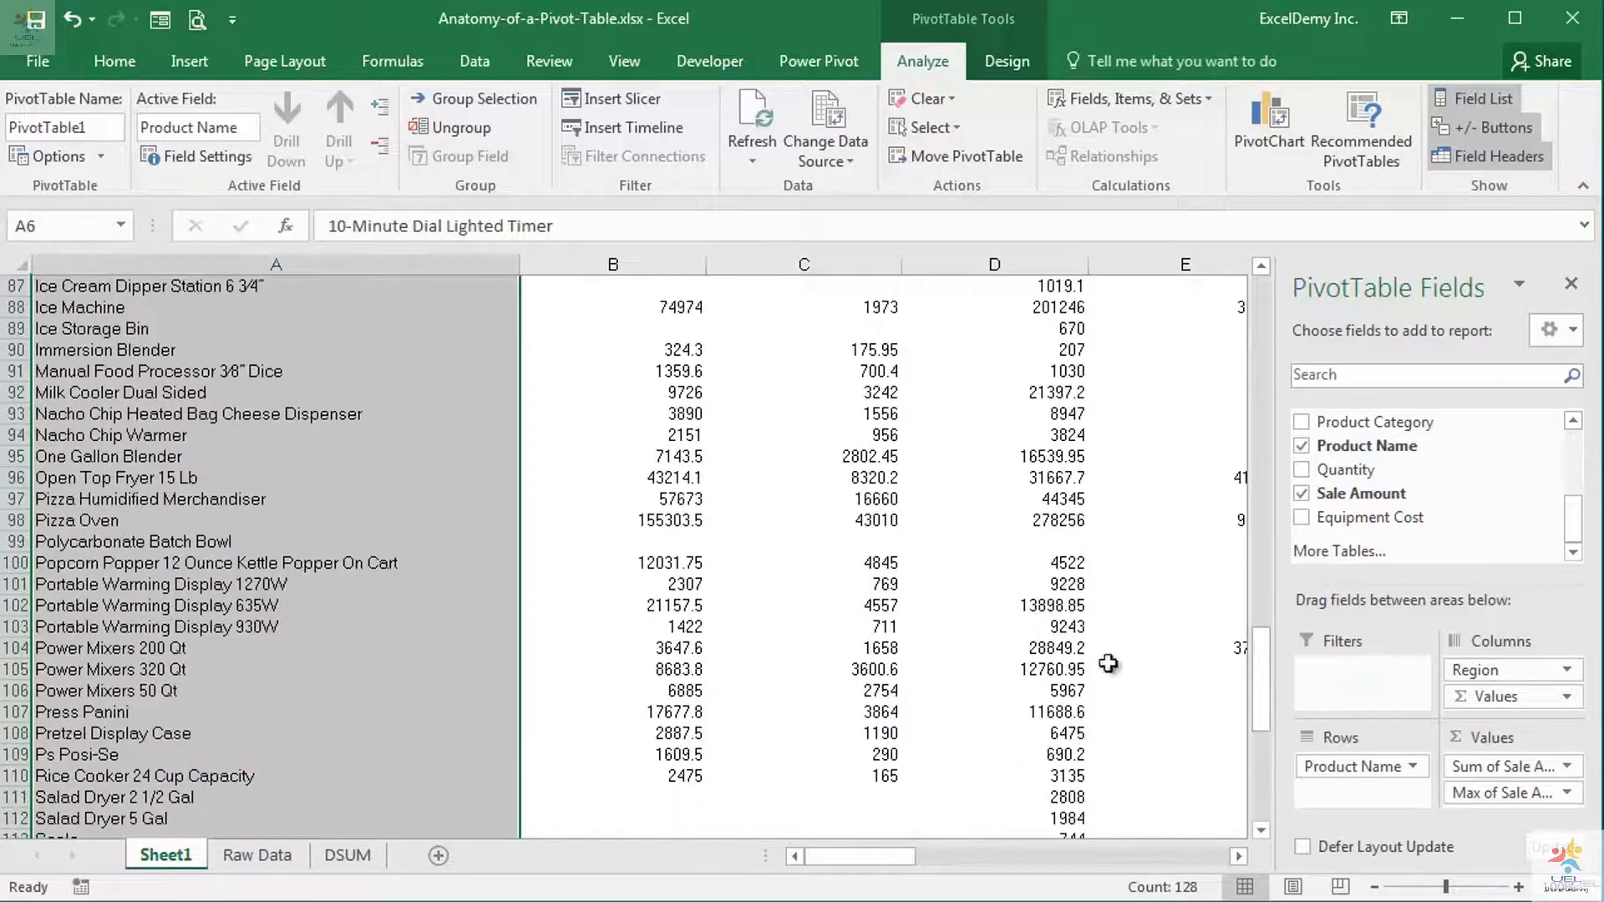
drag(1266, 675, 1267, 309)
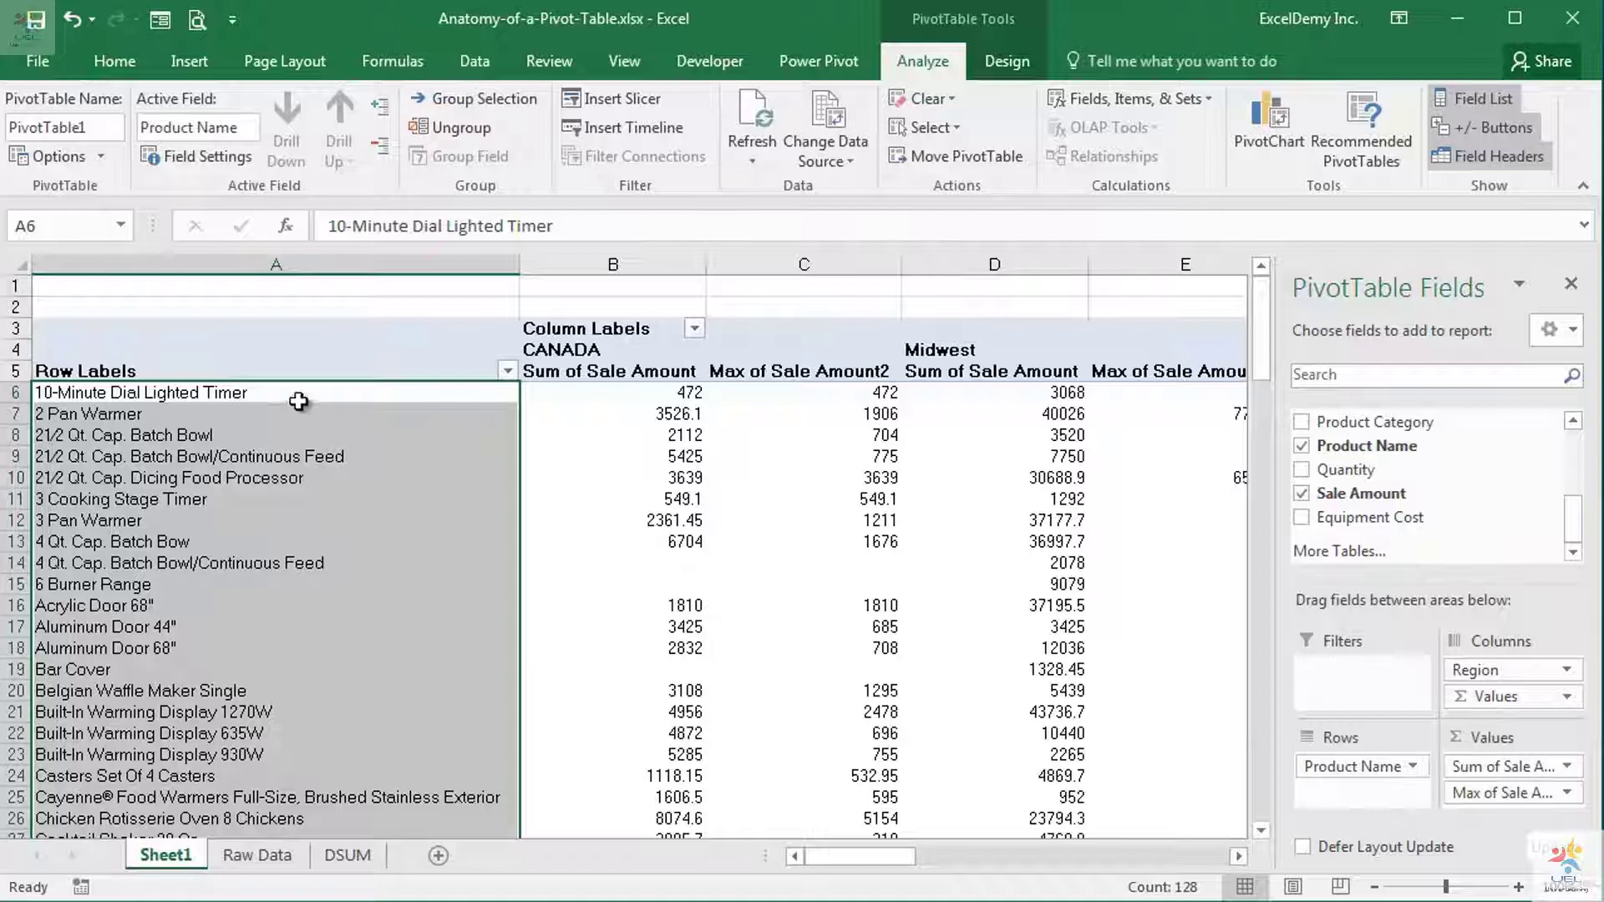
scroll(227, 456, down, 20)
scroll(232, 457, down, 20)
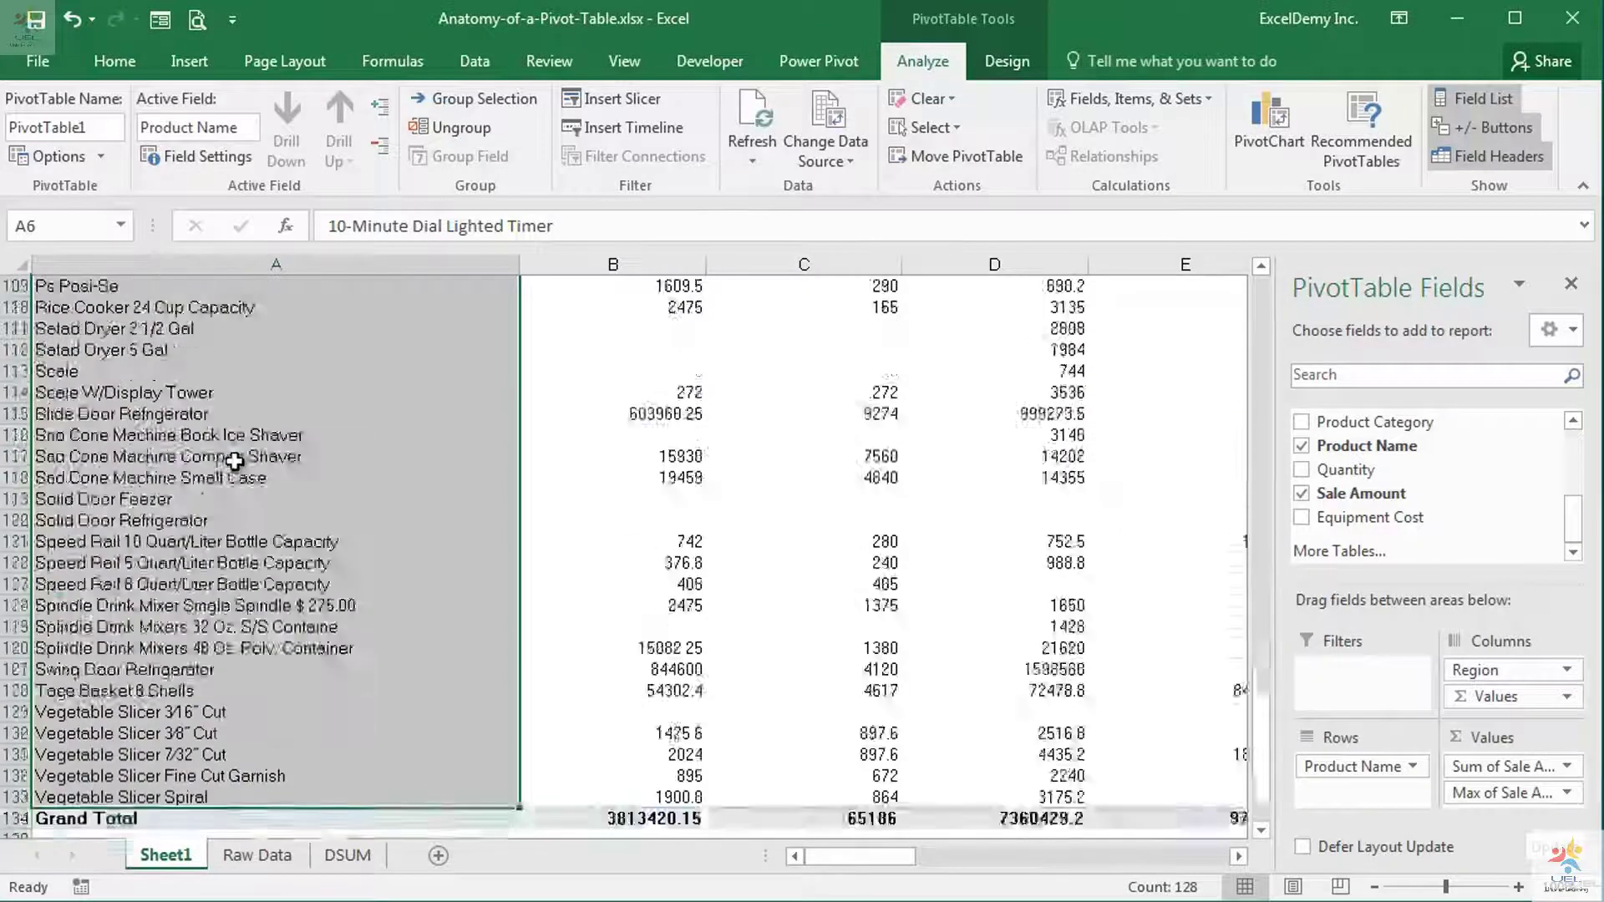
scroll(234, 459, up, 1)
scroll(180, 479, up, 20)
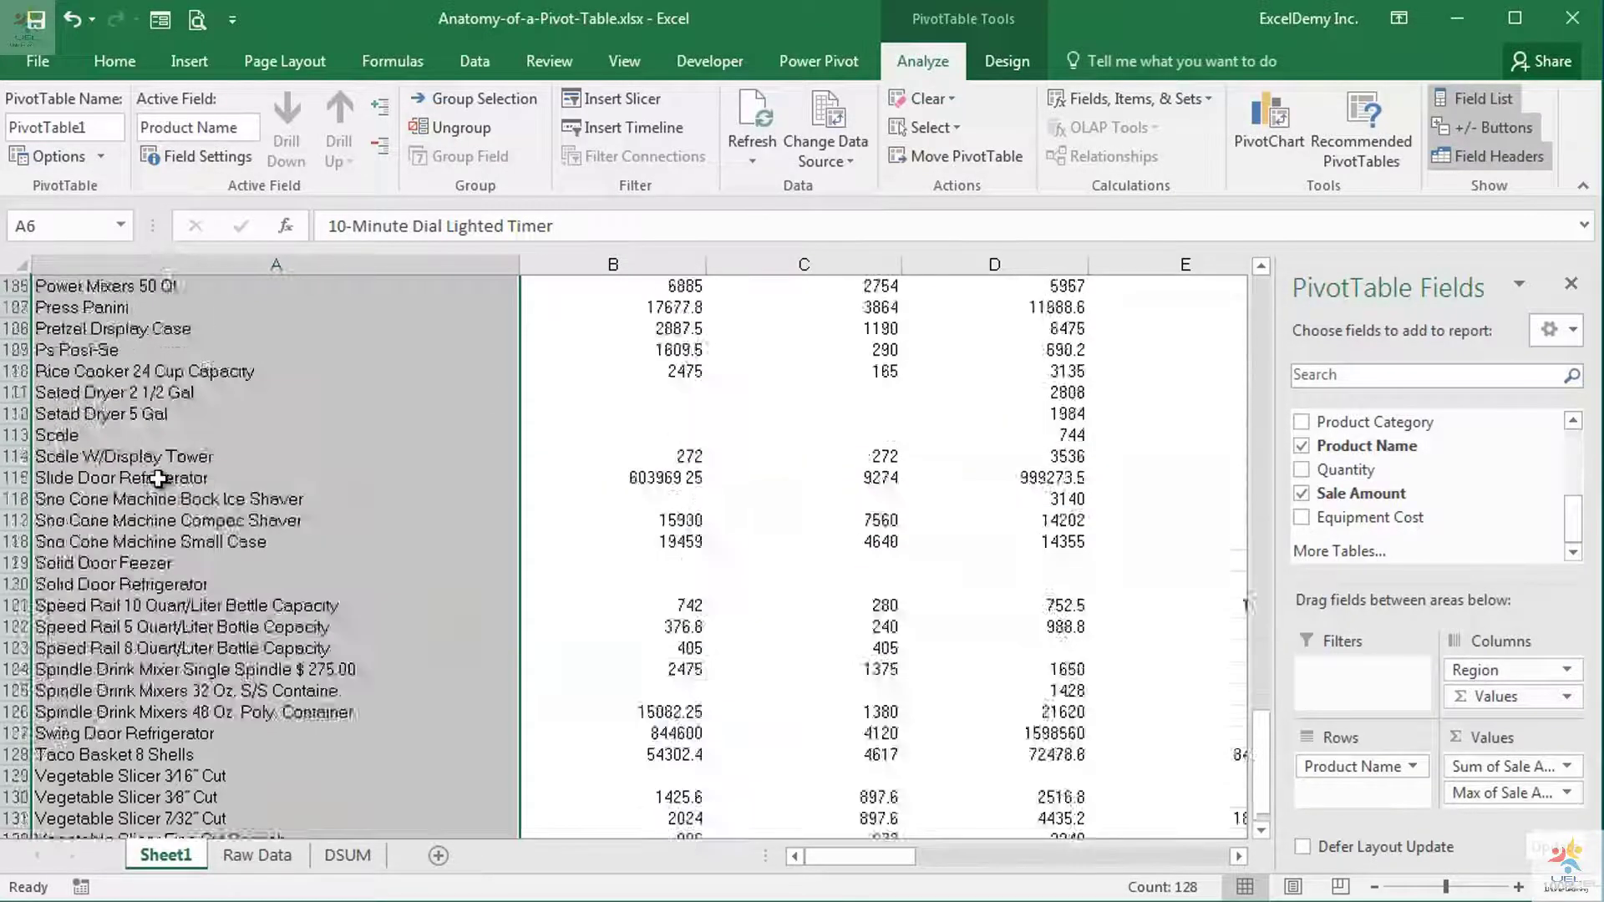
scroll(157, 479, up, 2)
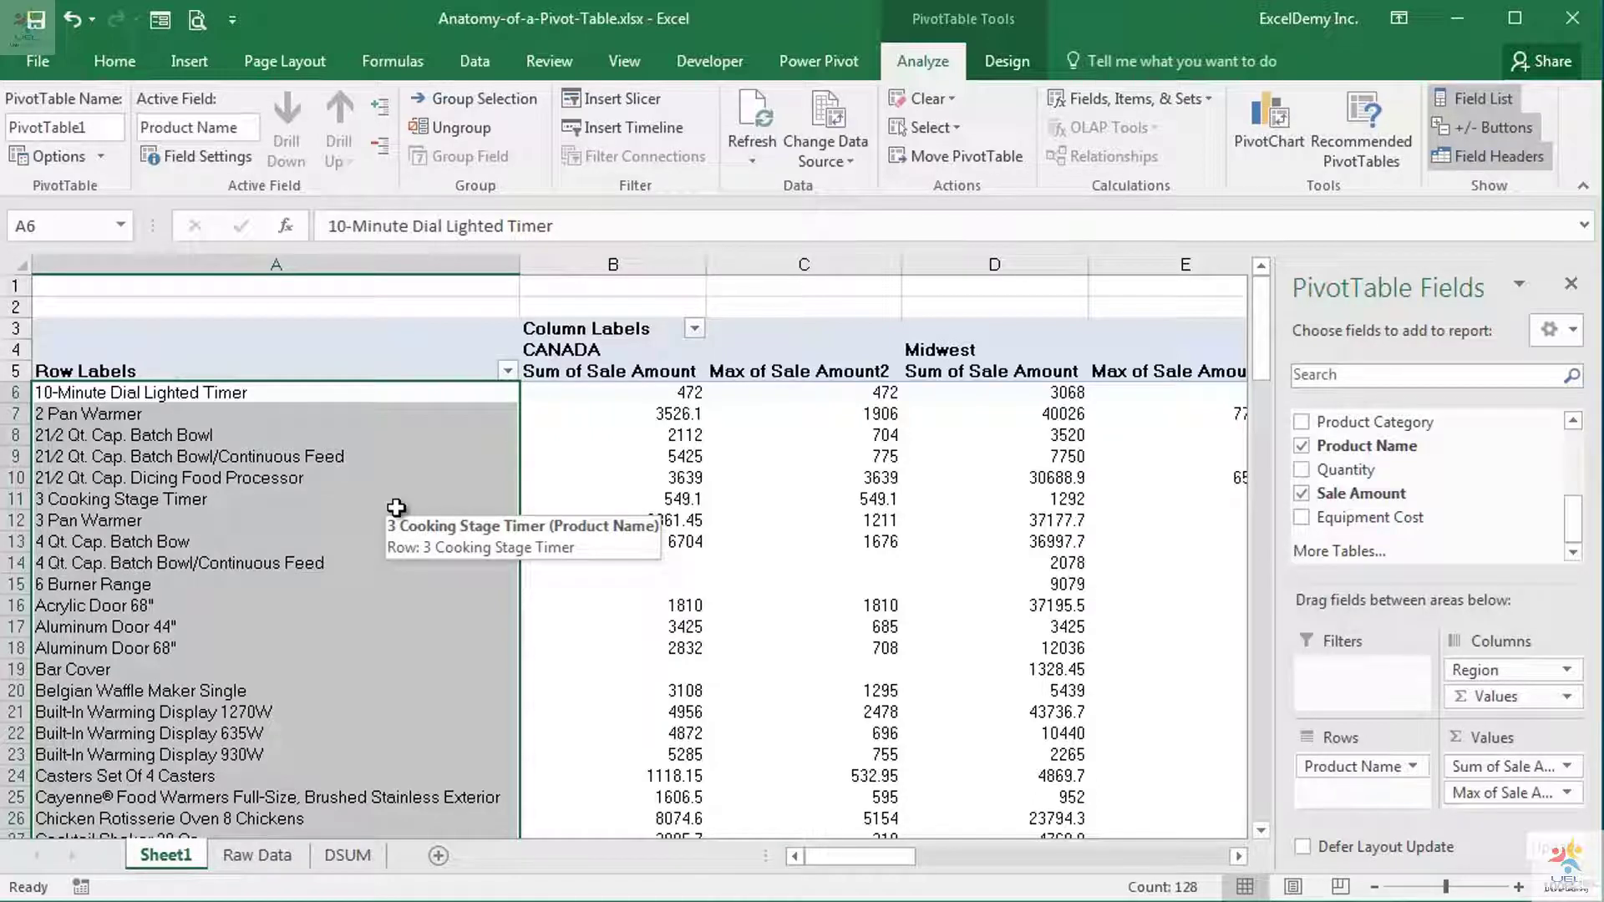
Step: Regroup the pivot table rows by Product Category, with Product Name nested beneath it
click(1405, 762)
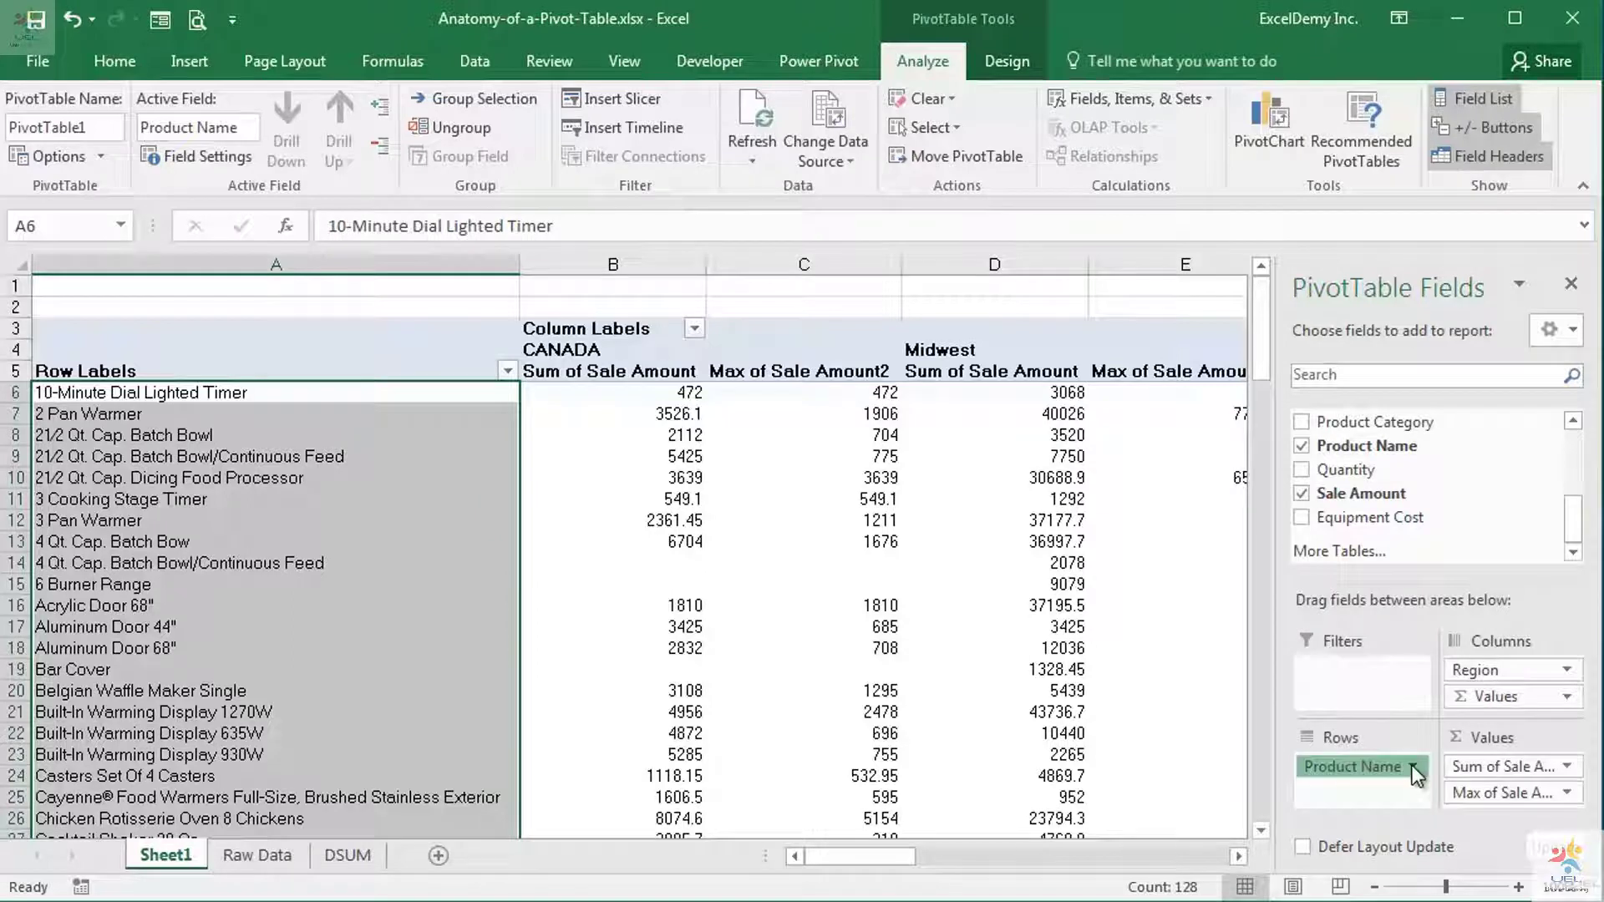
click(1396, 708)
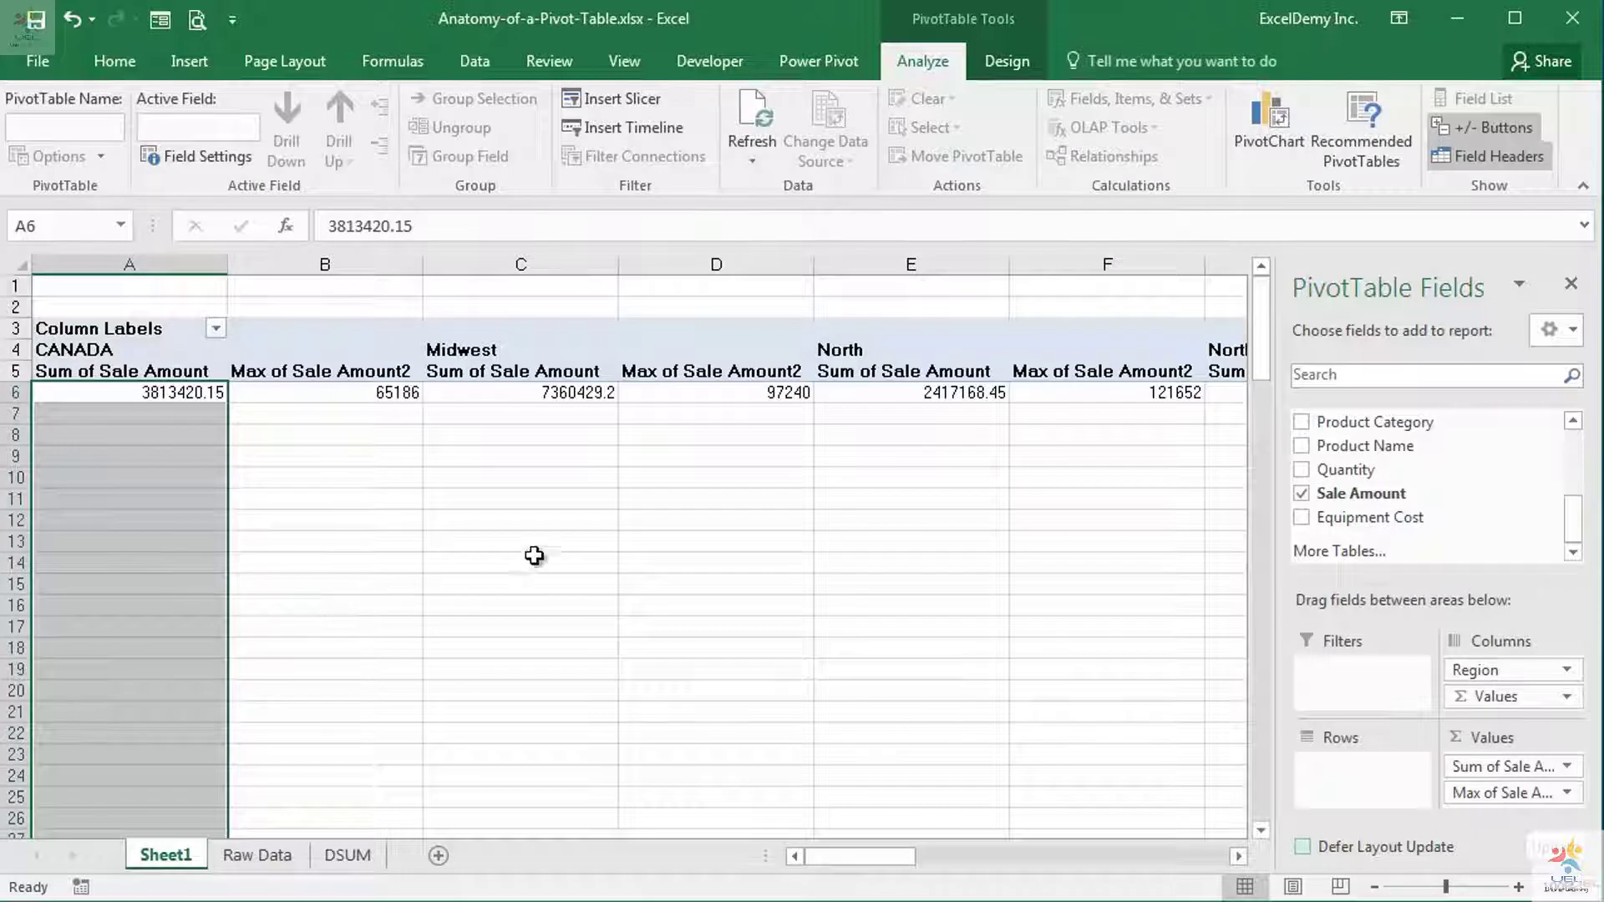
mouse_move(1260, 371)
mouse_down()
mouse_move(1266, 418)
mouse_move(1258, 355)
mouse_up()
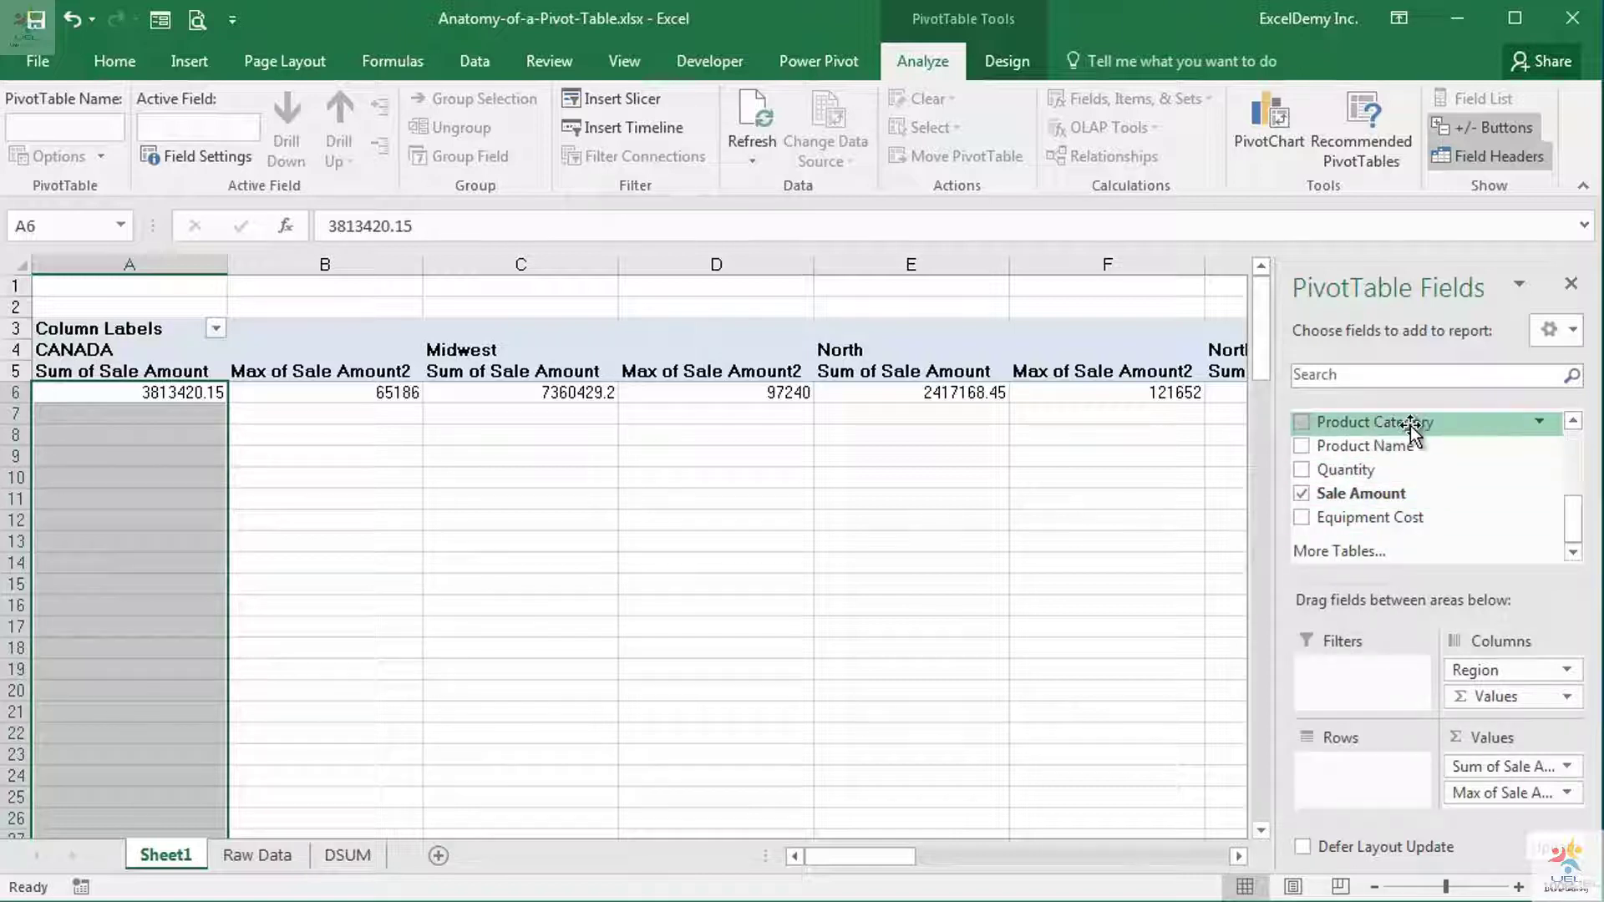
drag(1412, 422, 1350, 757)
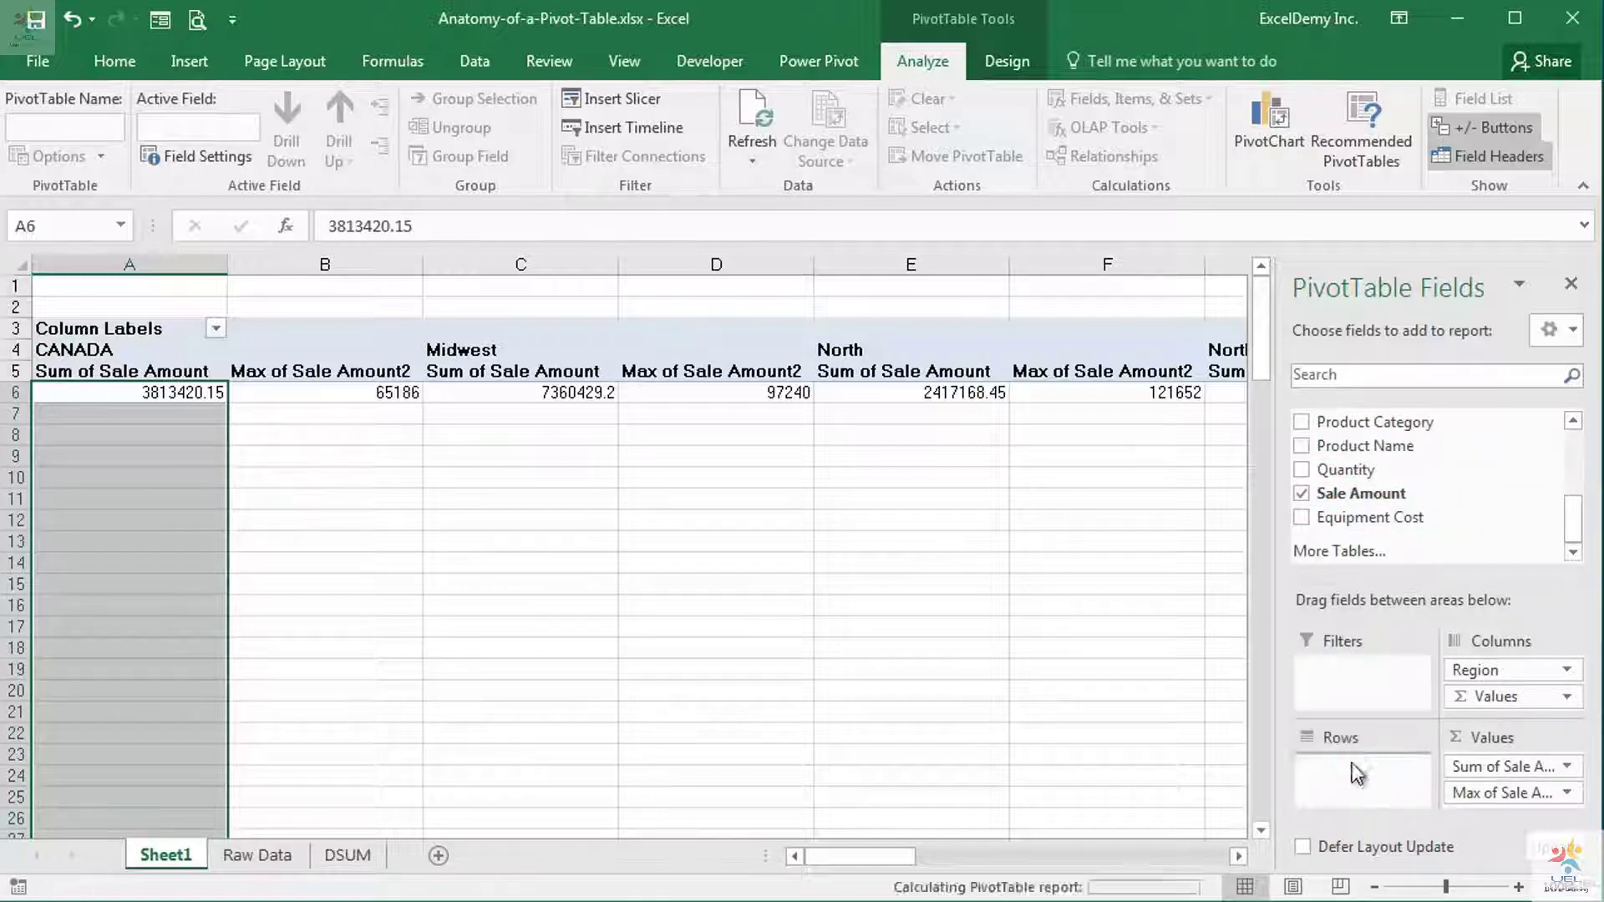
drag(1365, 446, 1366, 797)
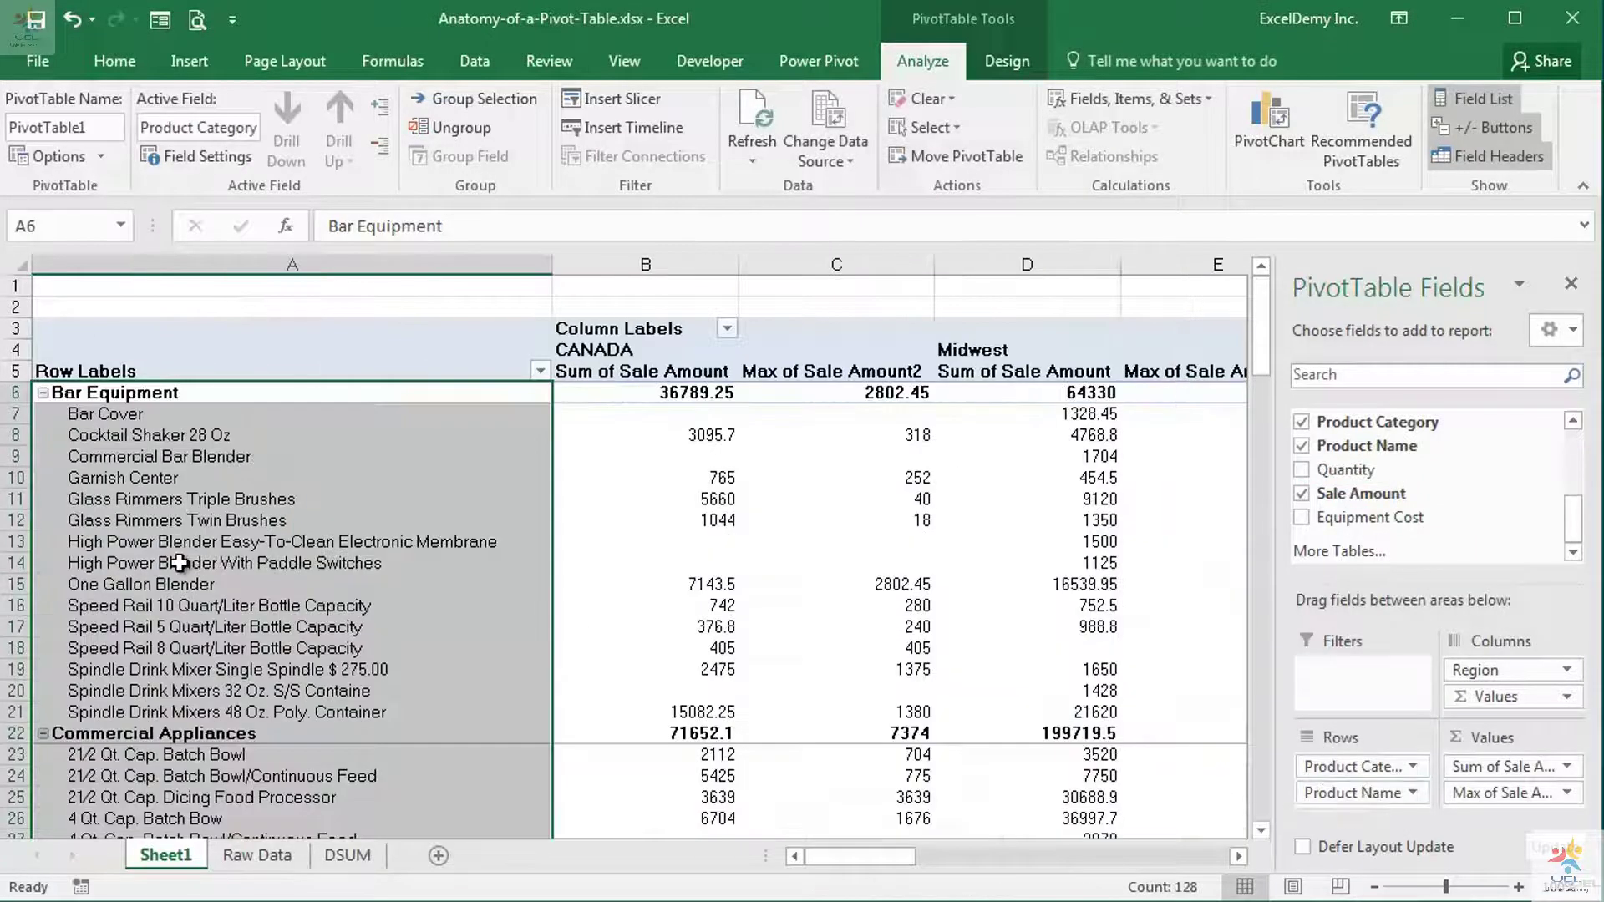
Step: Examine the products grouped under each category and the region headings with their Sum and Max columns
scroll(180, 564, down, 5)
scroll(180, 563, down, 12)
scroll(180, 563, up, 13)
scroll(179, 563, up, 4)
mouse_move(873, 861)
mouse_down()
mouse_move(921, 869)
mouse_move(871, 859)
mouse_up()
drag(589, 351, 1065, 368)
drag(1124, 856, 798, 855)
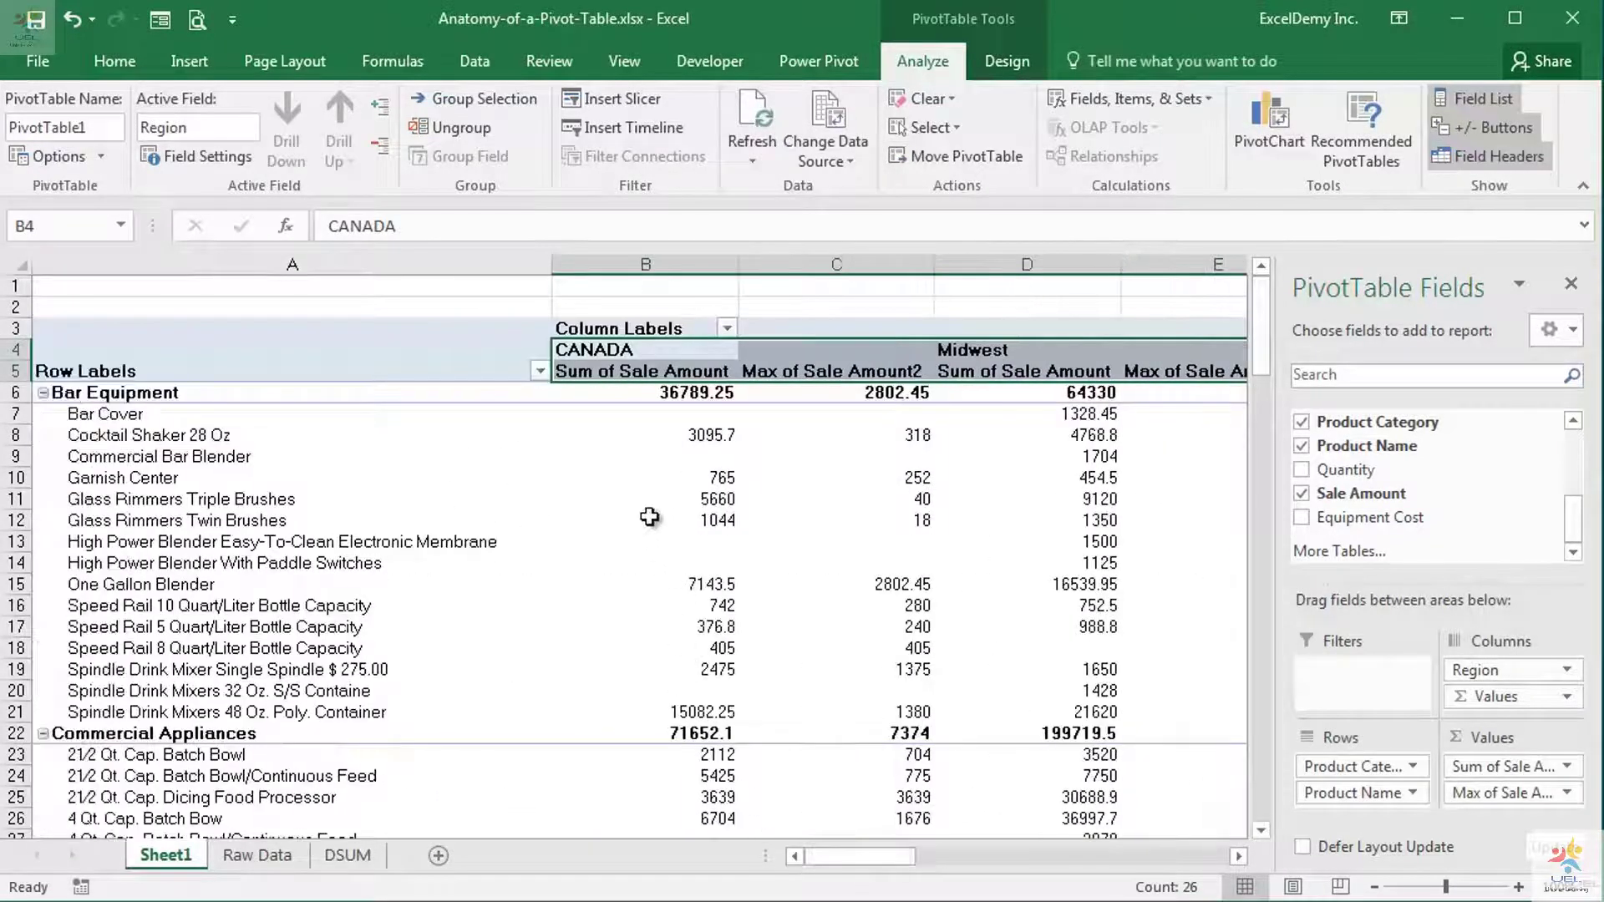
mouse_move(618, 466)
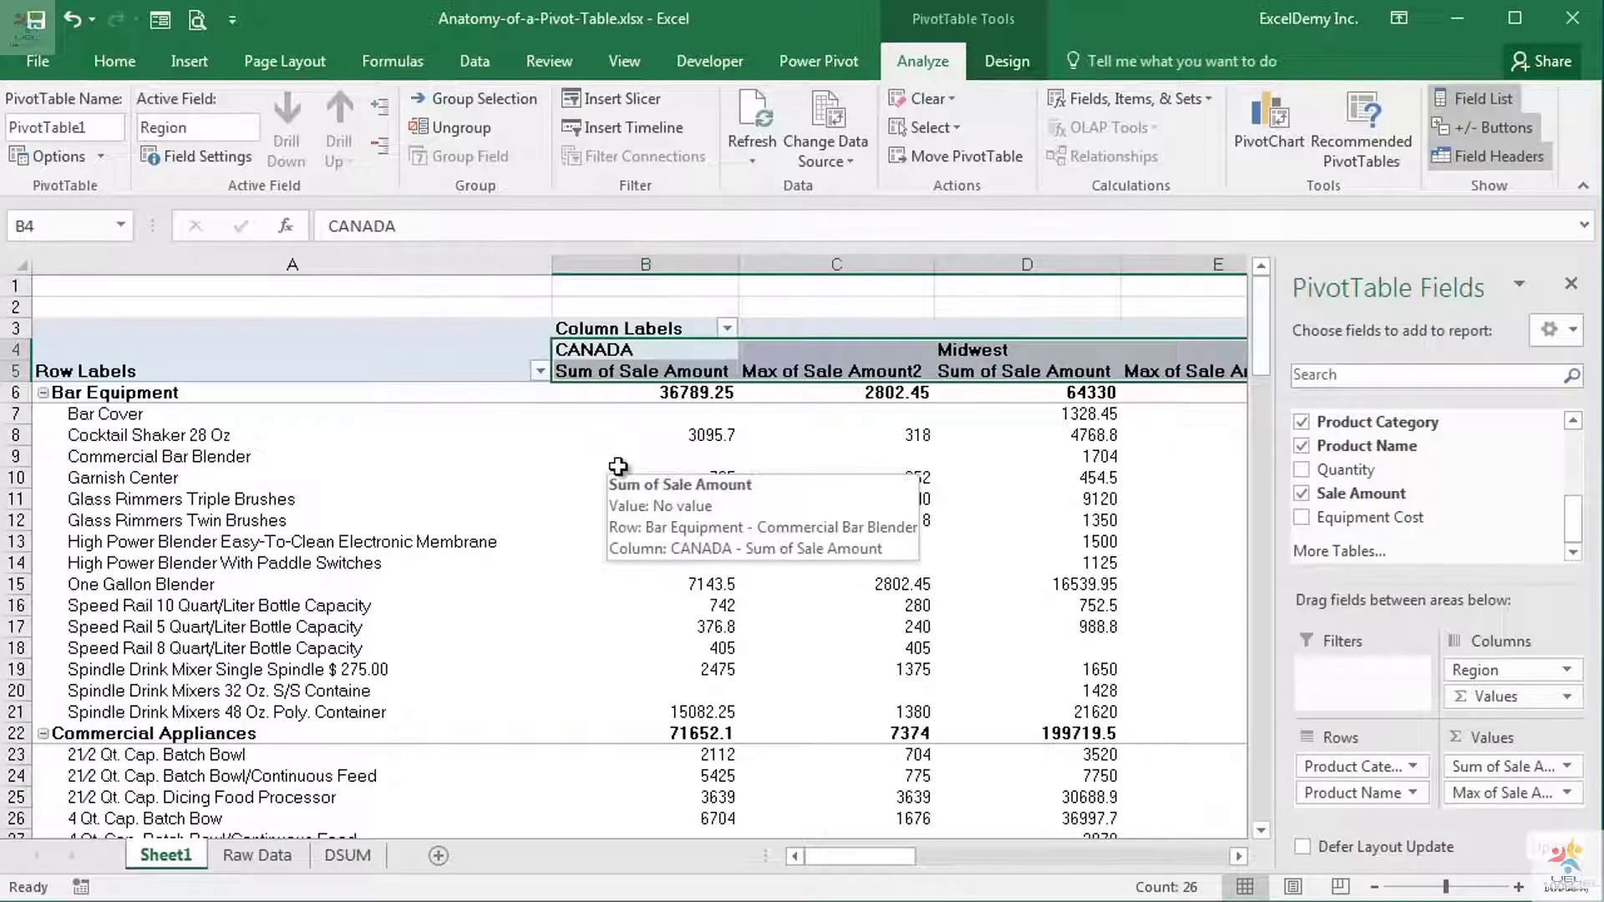
click(621, 444)
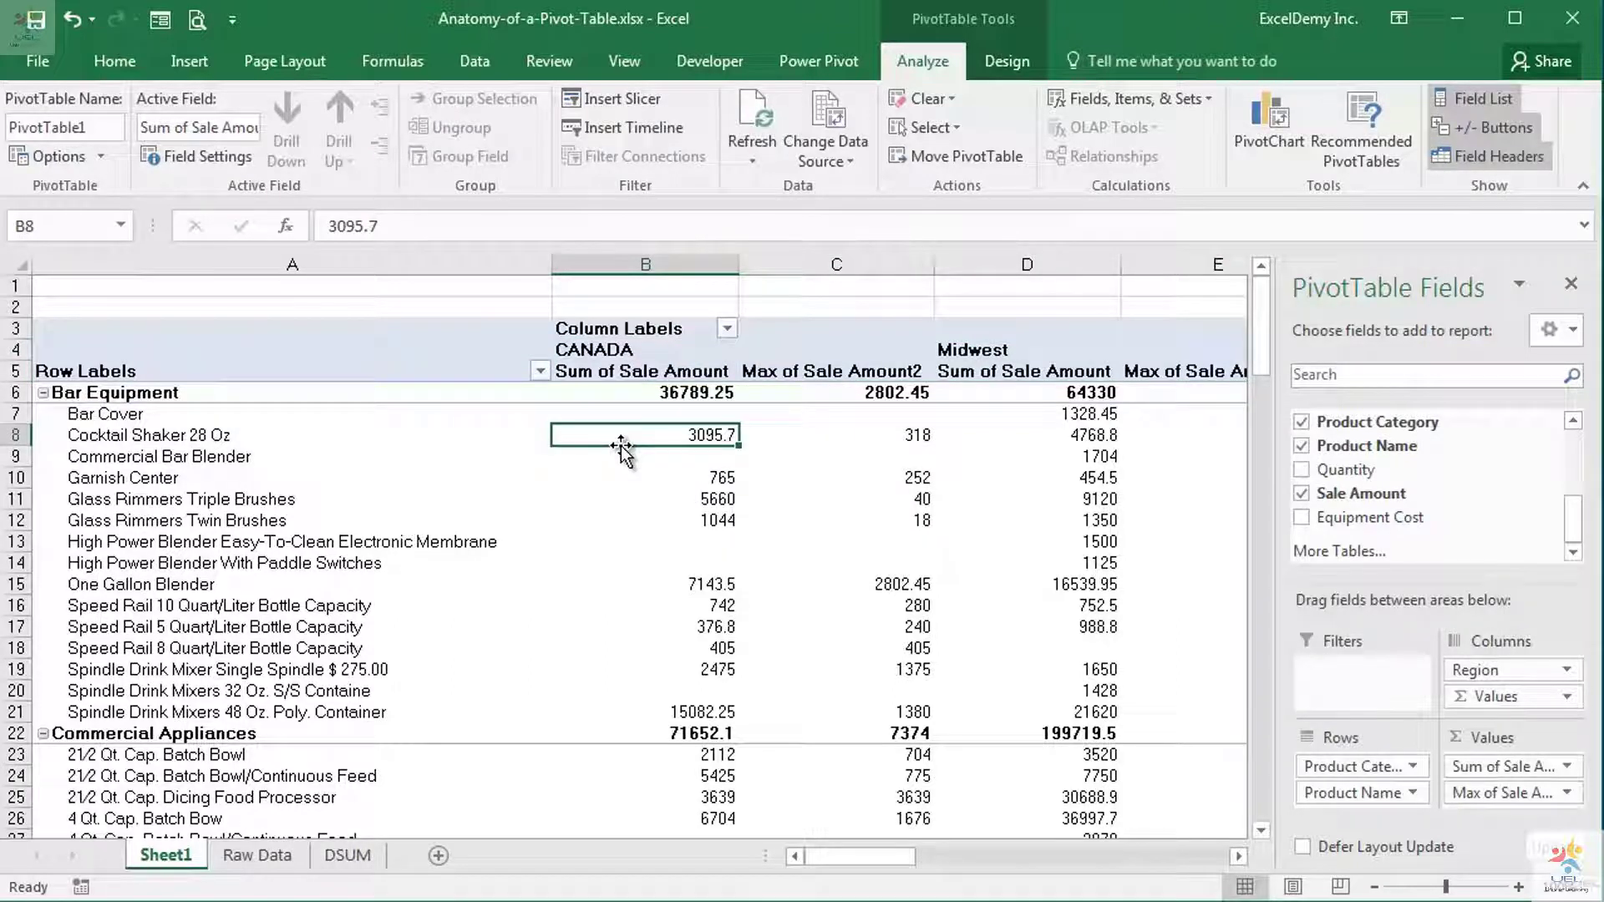
Step: Add State/Province and Customer Name as report filters of the pivot table
drag(1573, 522, 1574, 451)
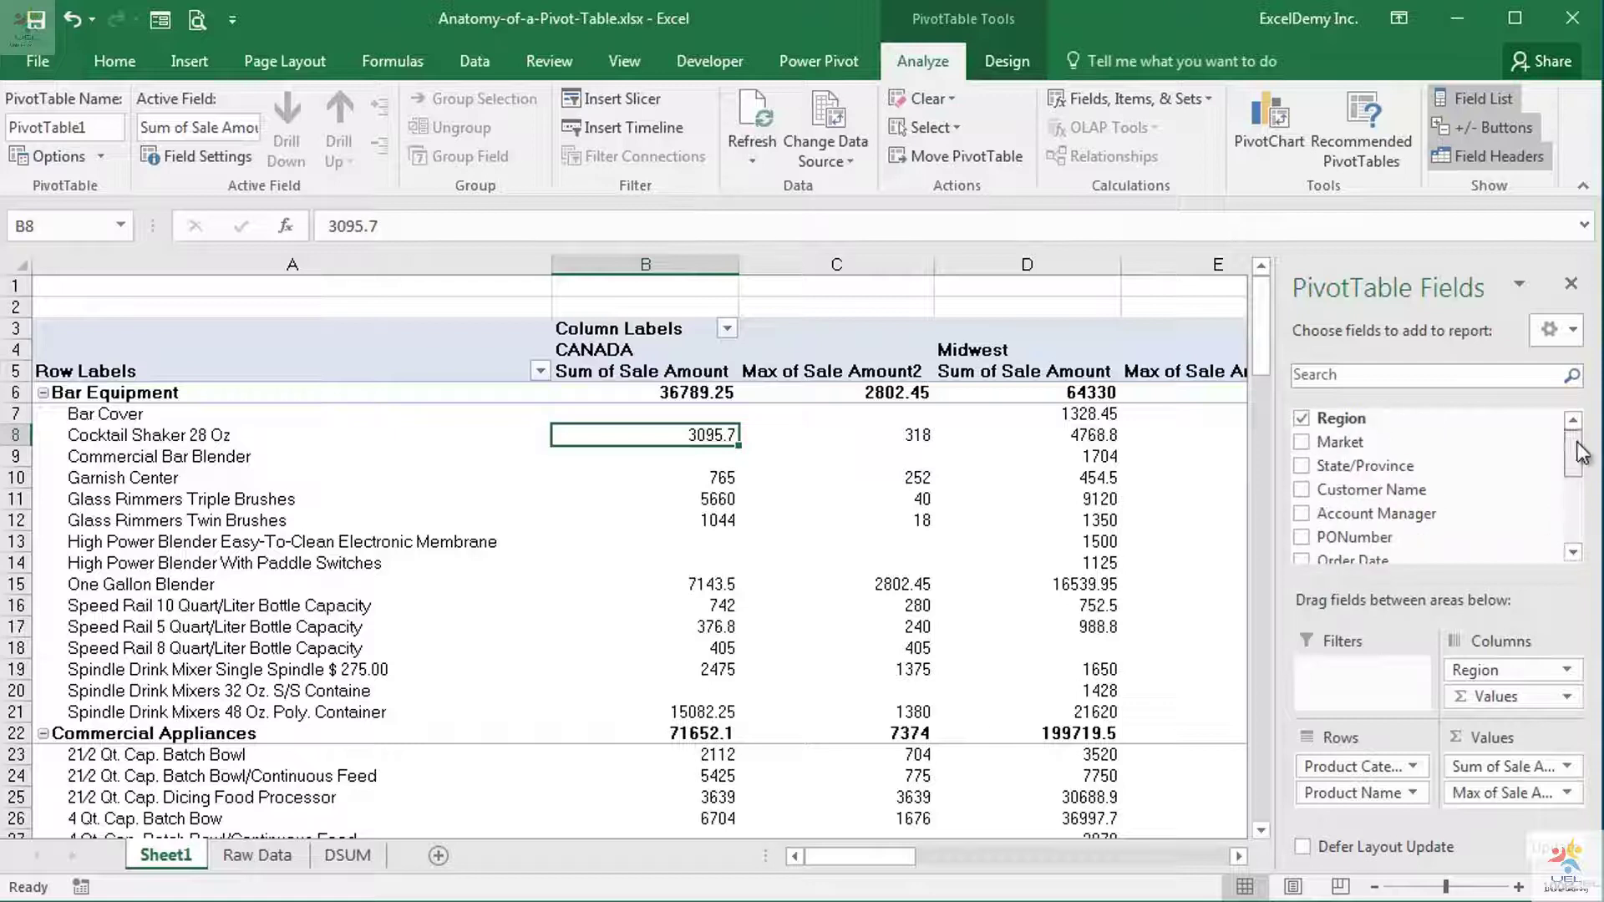
drag(1412, 468, 1367, 668)
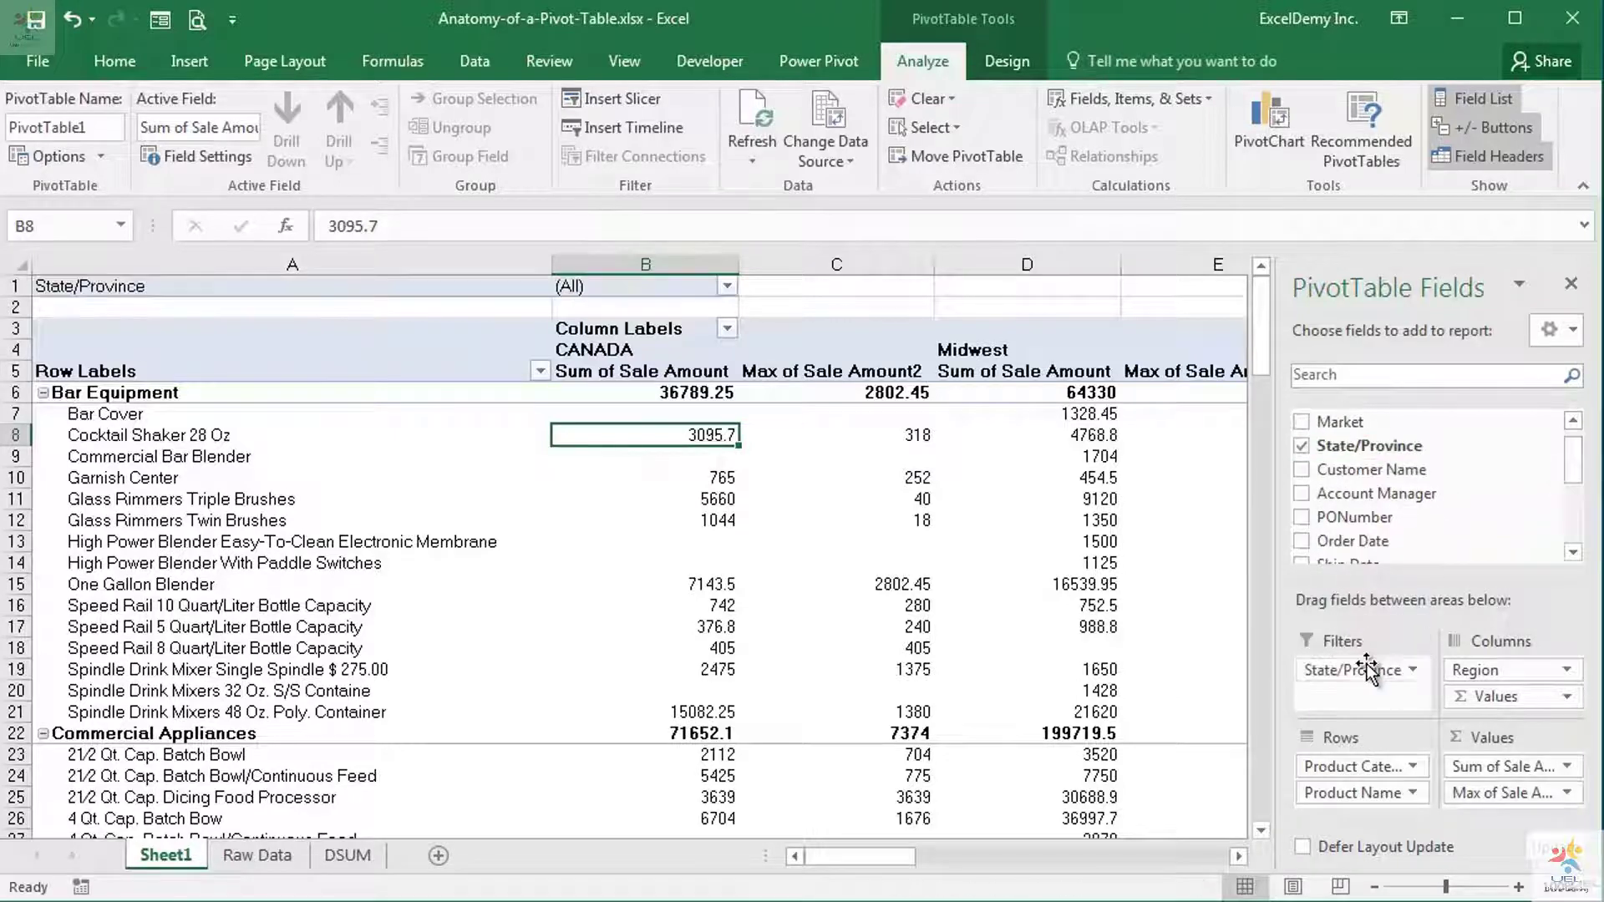
drag(1370, 469, 1360, 700)
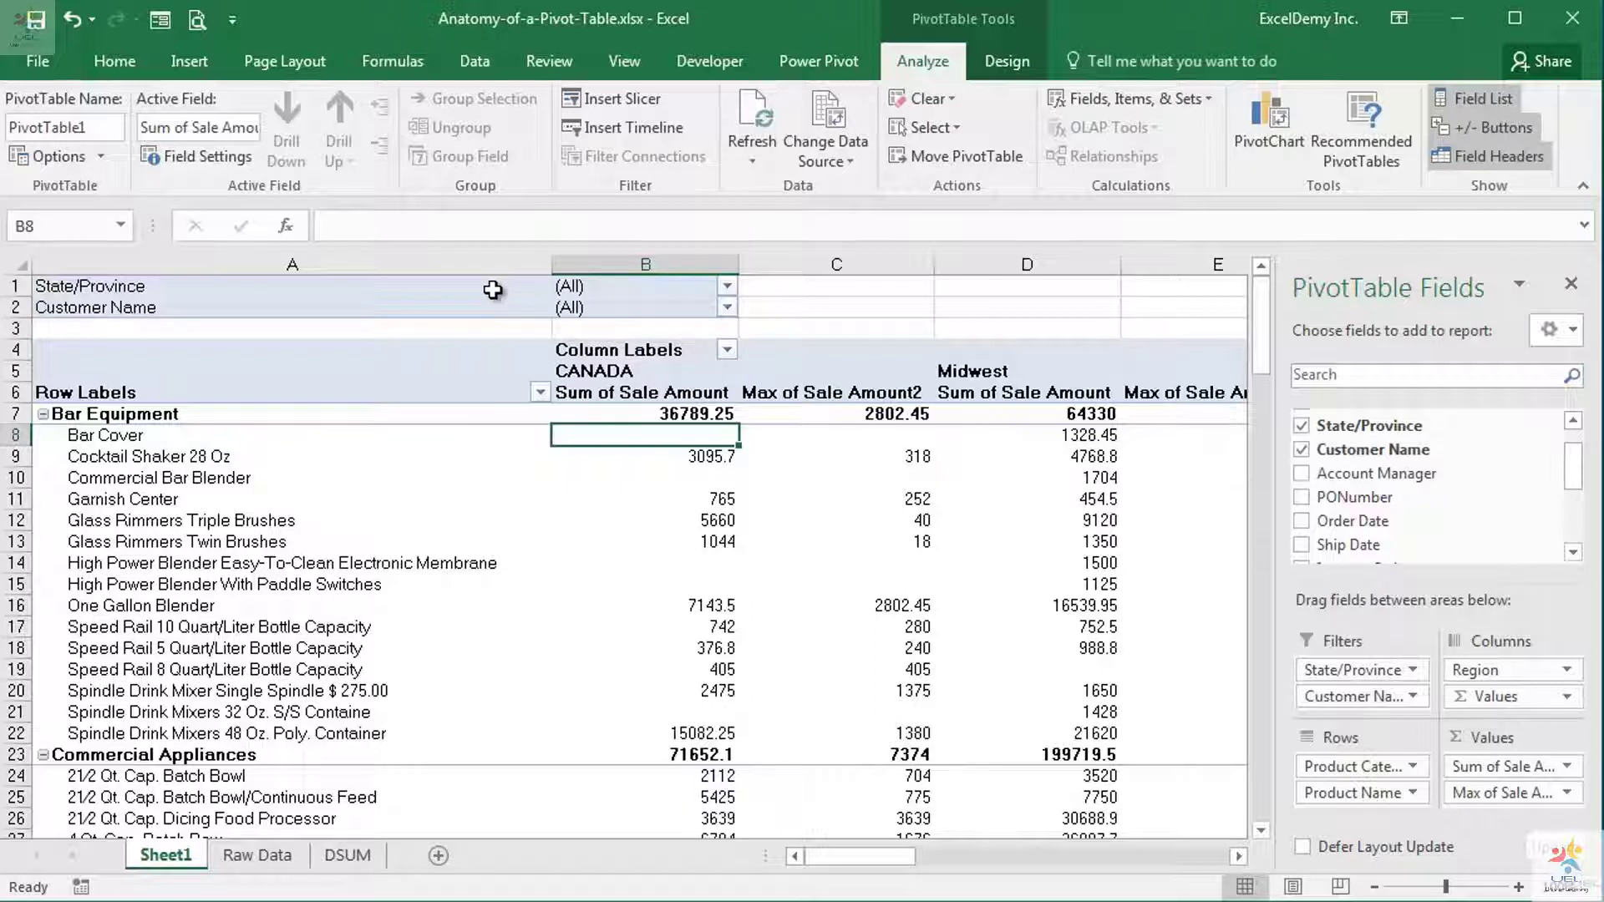
Step: Filter the pivot table to the State/Province CA and review the filtered rows
click(728, 287)
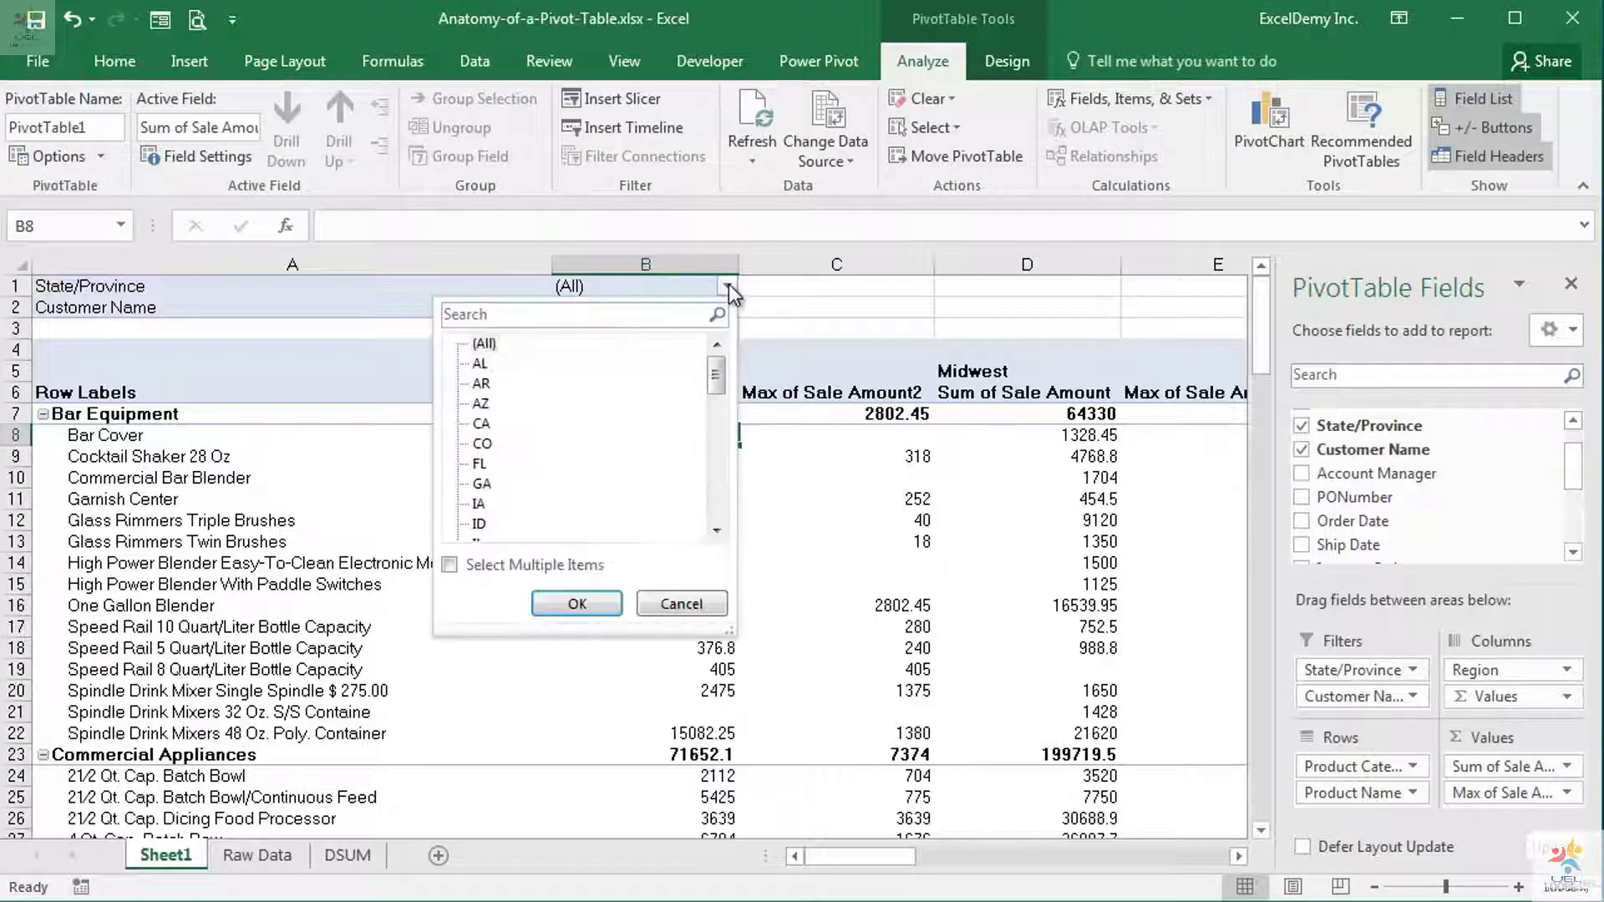
click(483, 424)
click(576, 603)
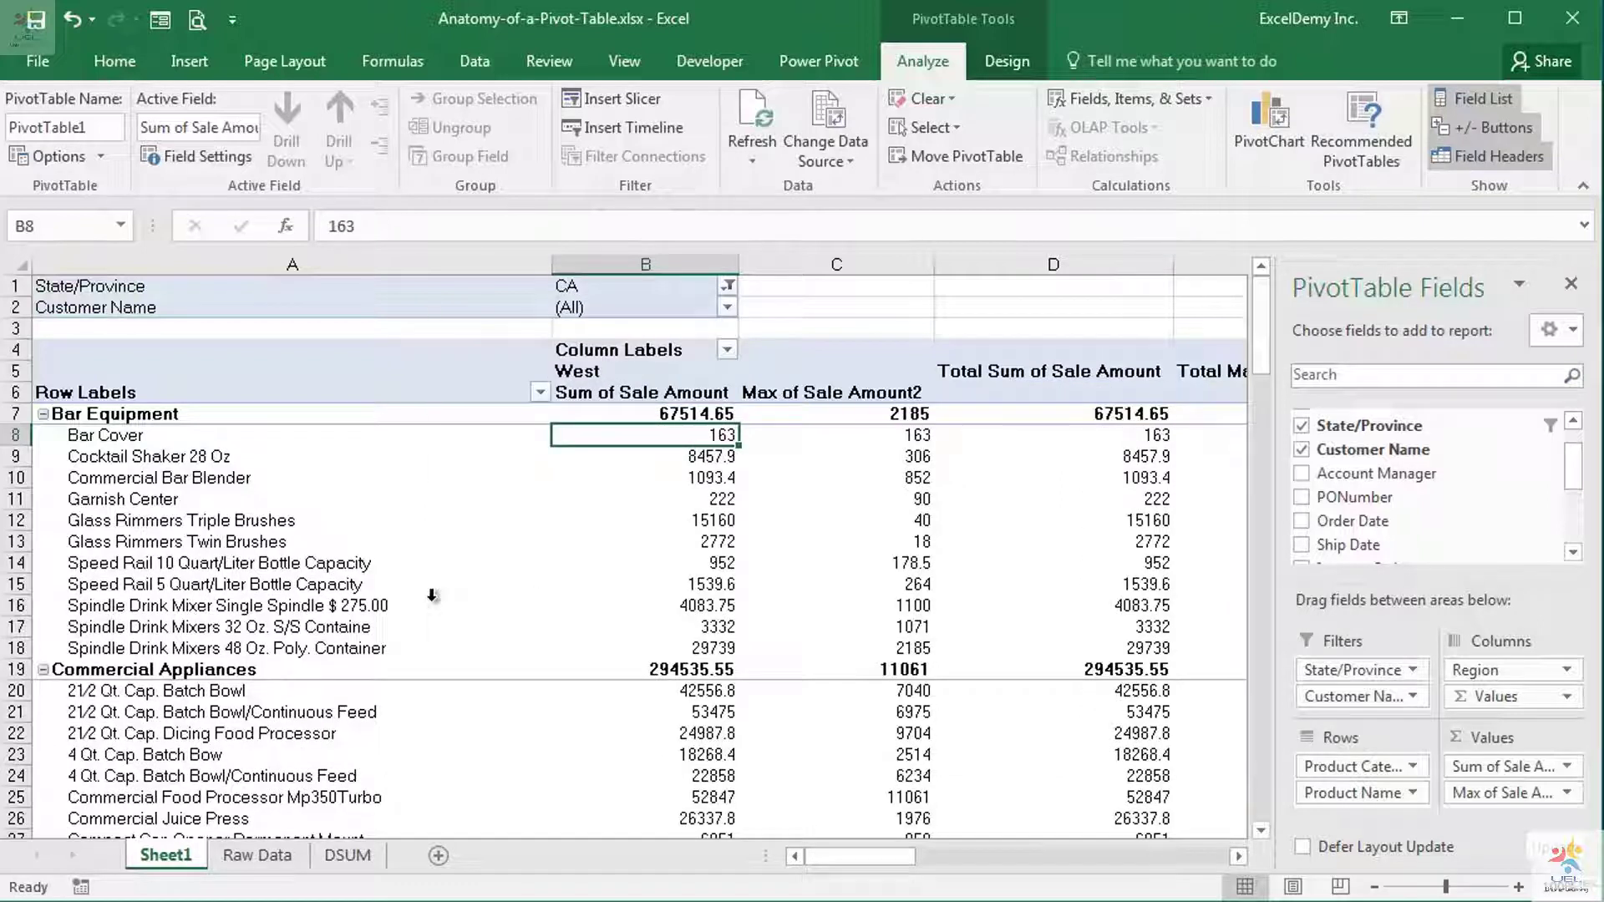
scroll(536, 551, down, 5)
scroll(535, 551, up, 5)
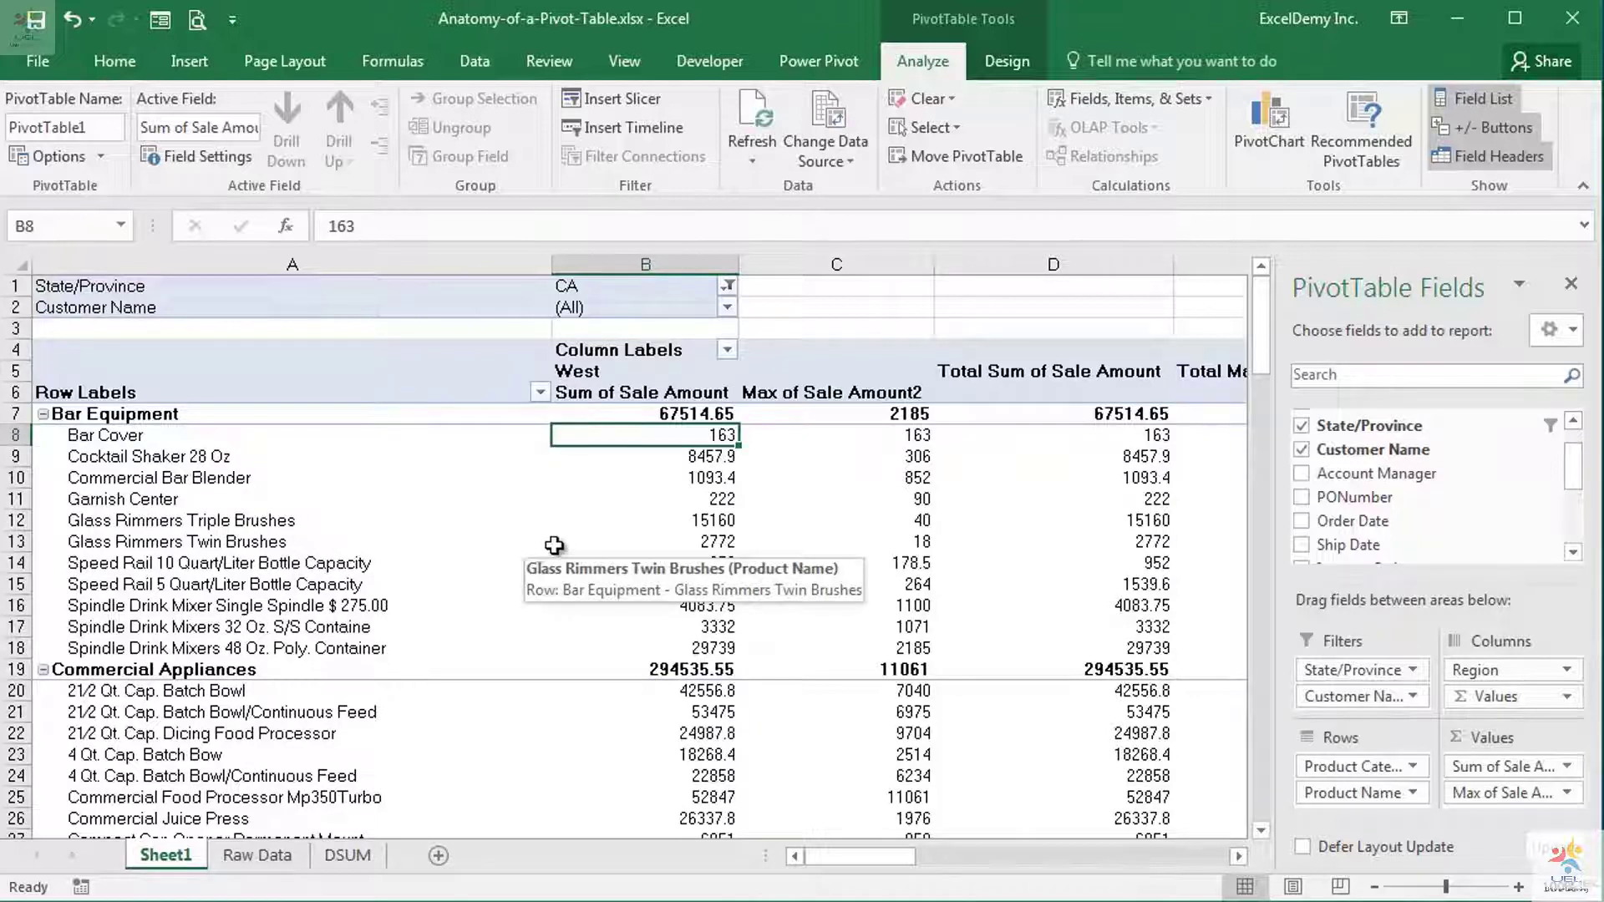
Step: Filter the pivot table to the customer ACOPUL Corp
click(727, 307)
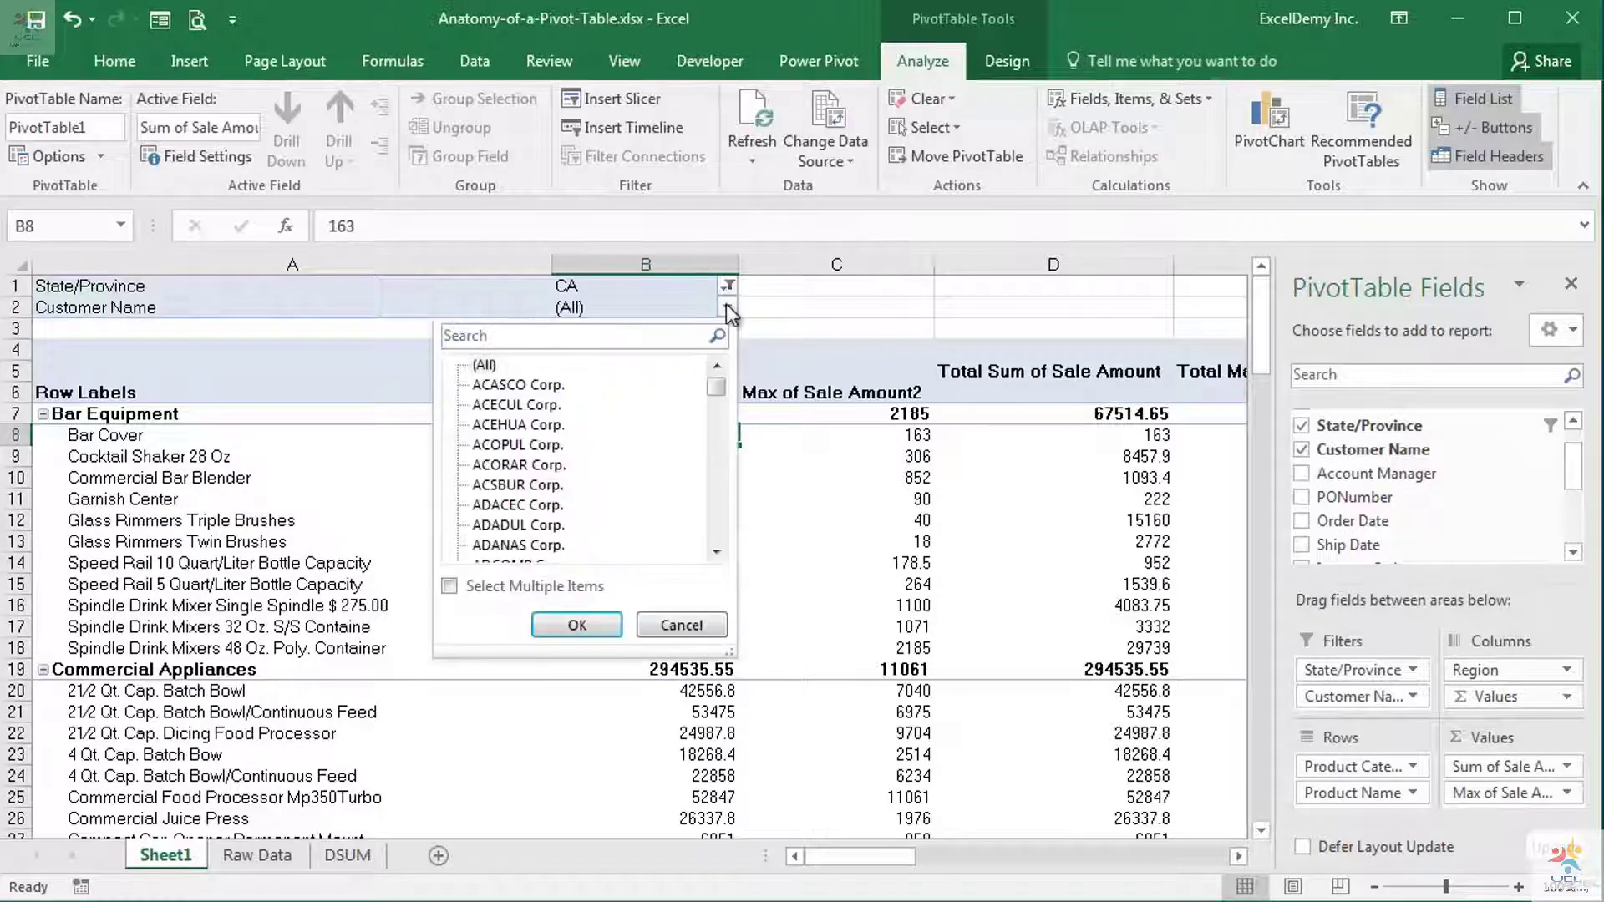
click(516, 446)
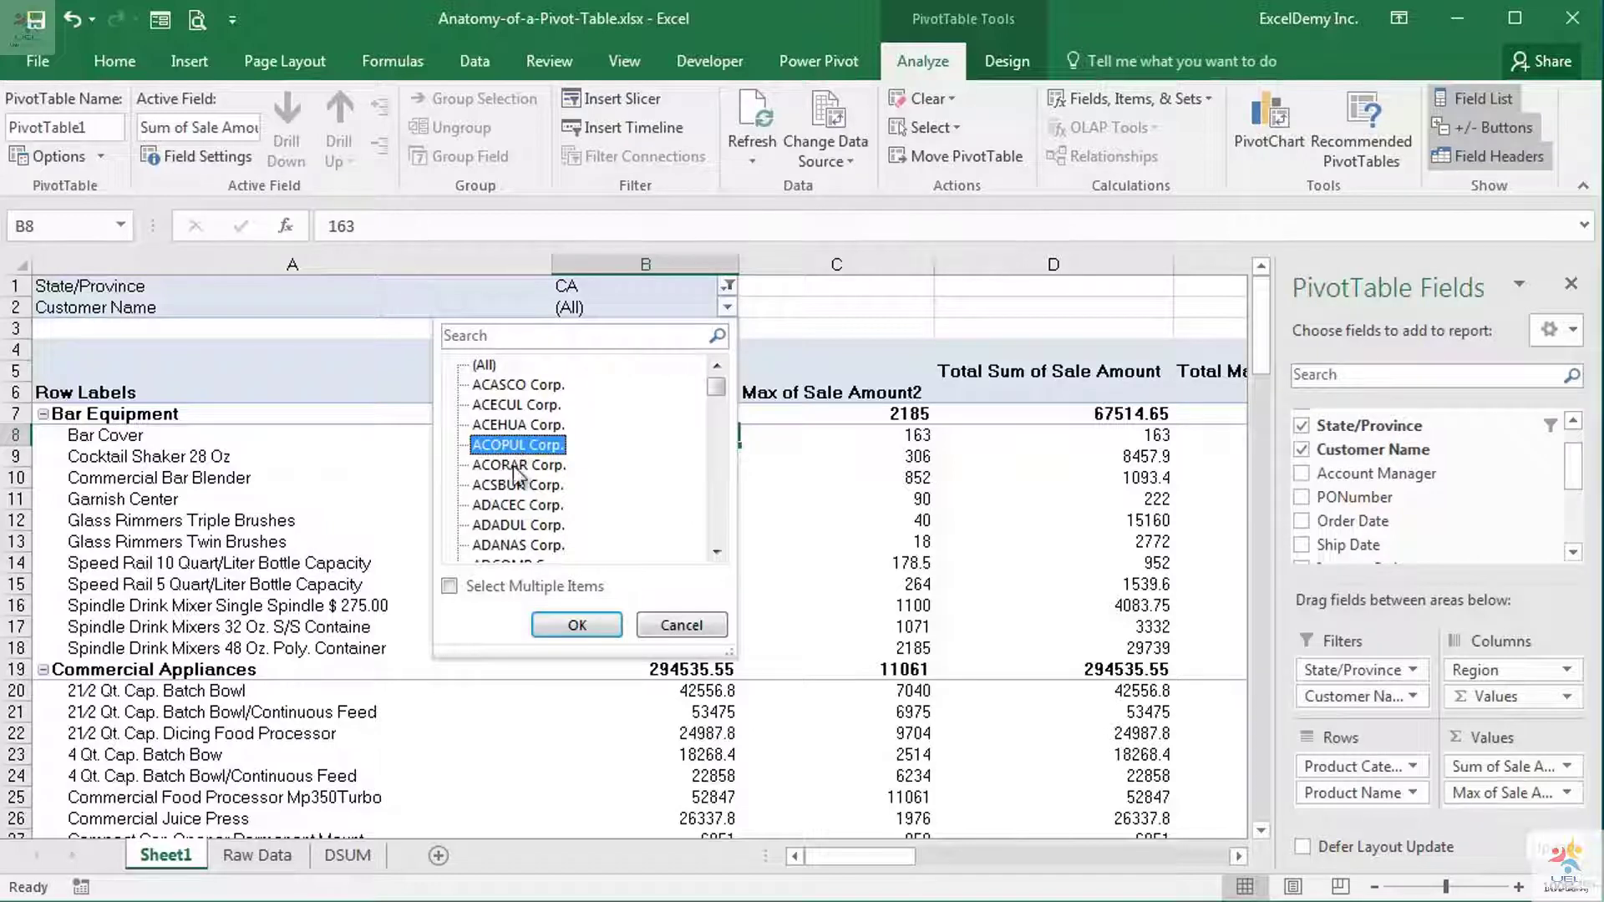
click(573, 623)
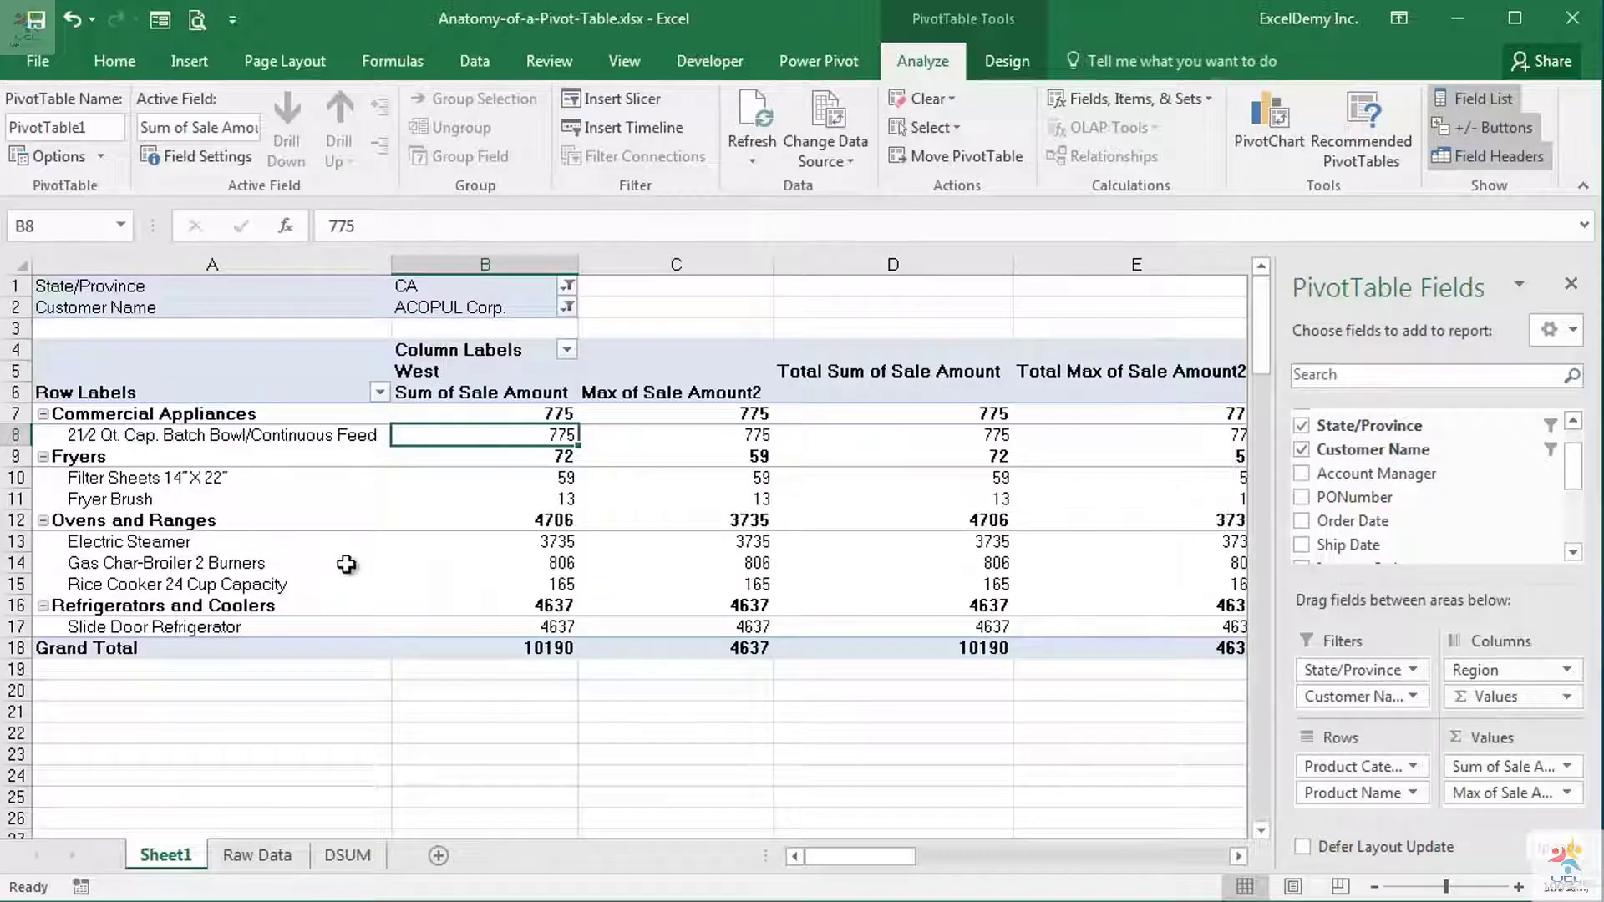